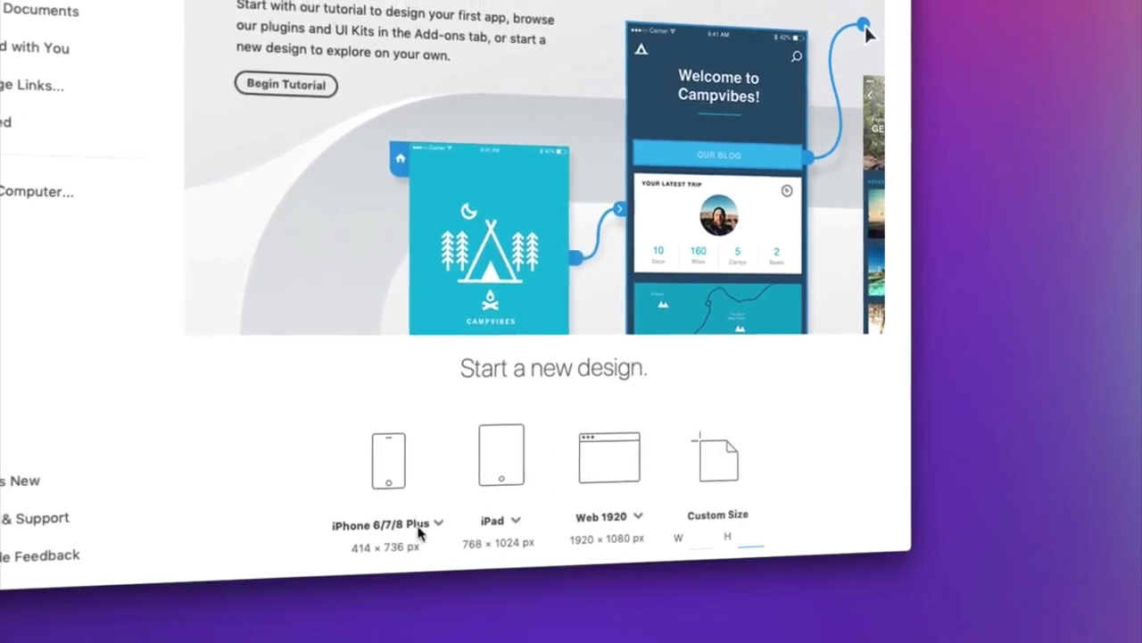
Browse the phone, iPad and web presets, then create an iPhone 6/7/8 Plus (414 × 736) artboard.
{"action": "left_click", "coordinate": [437, 523]}
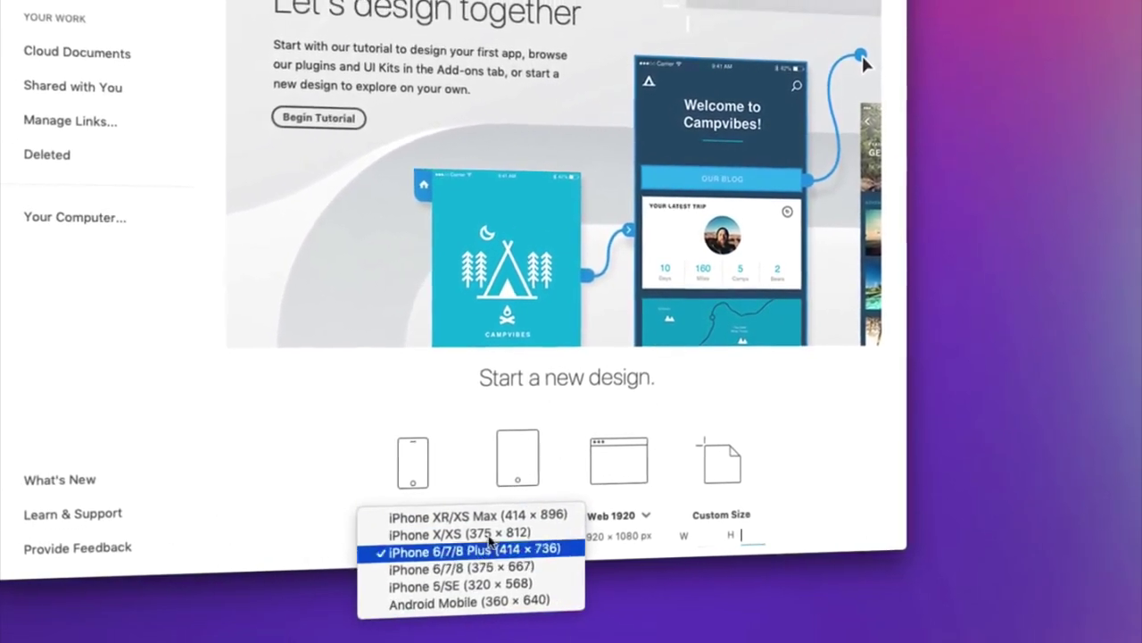
{"action": "left_click", "coordinate": [490, 546]}
{"action": "left_click", "coordinate": [545, 515]}
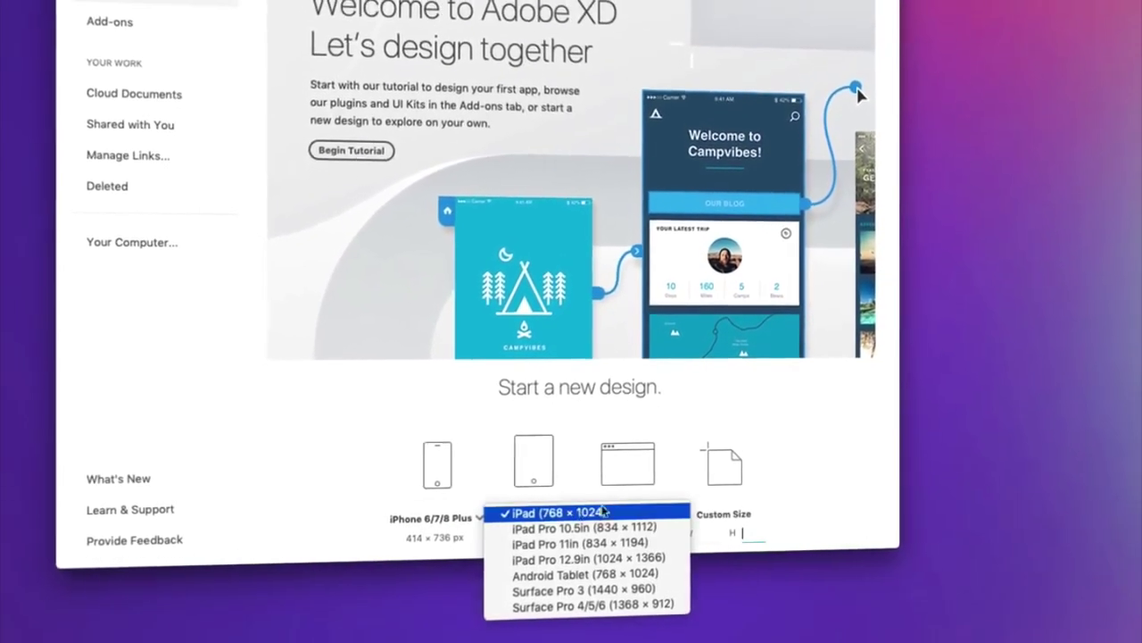
{"action": "left_click", "coordinate": [603, 512]}
{"action": "left_click", "coordinate": [650, 519]}
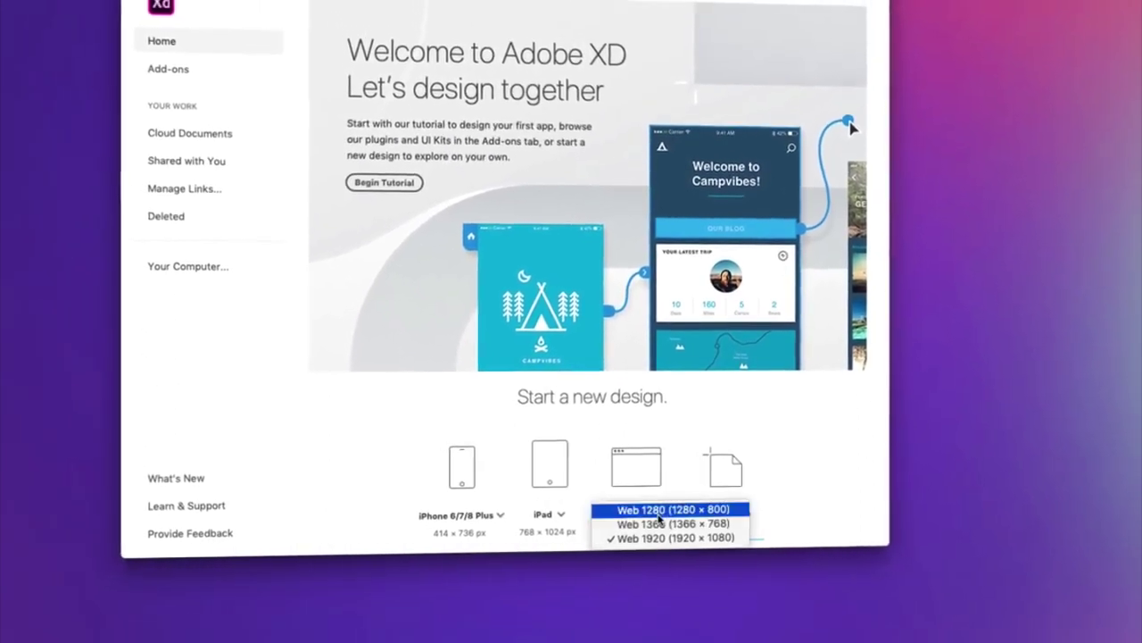
{"action": "left_click", "coordinate": [831, 479]}
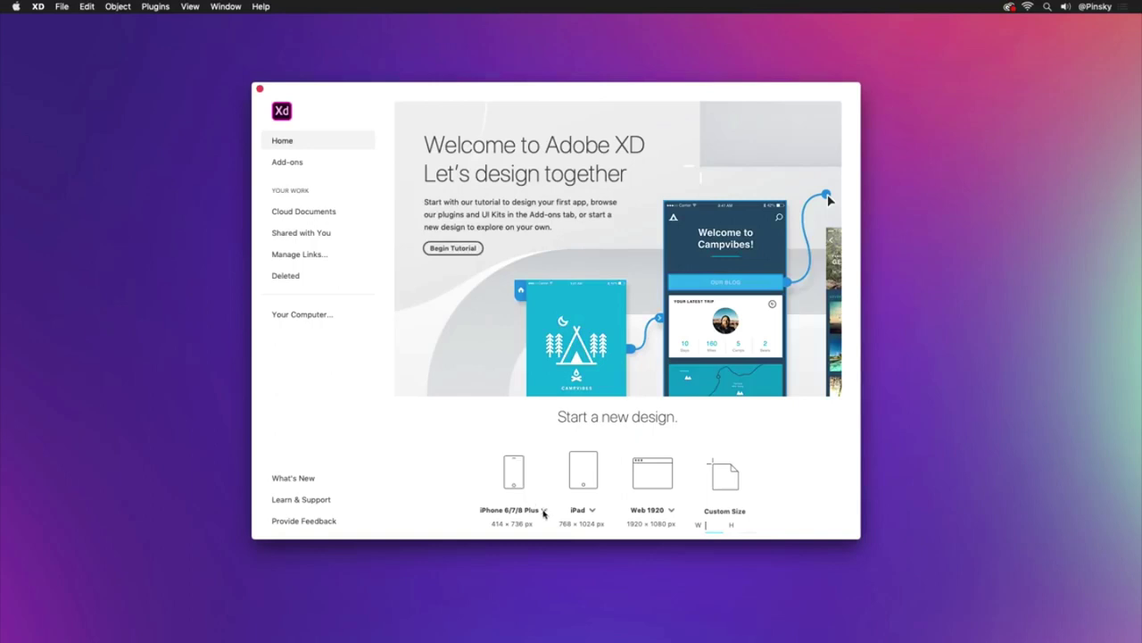
{"action": "left_click", "coordinate": [544, 511]}
{"action": "left_click", "coordinate": [539, 532]}
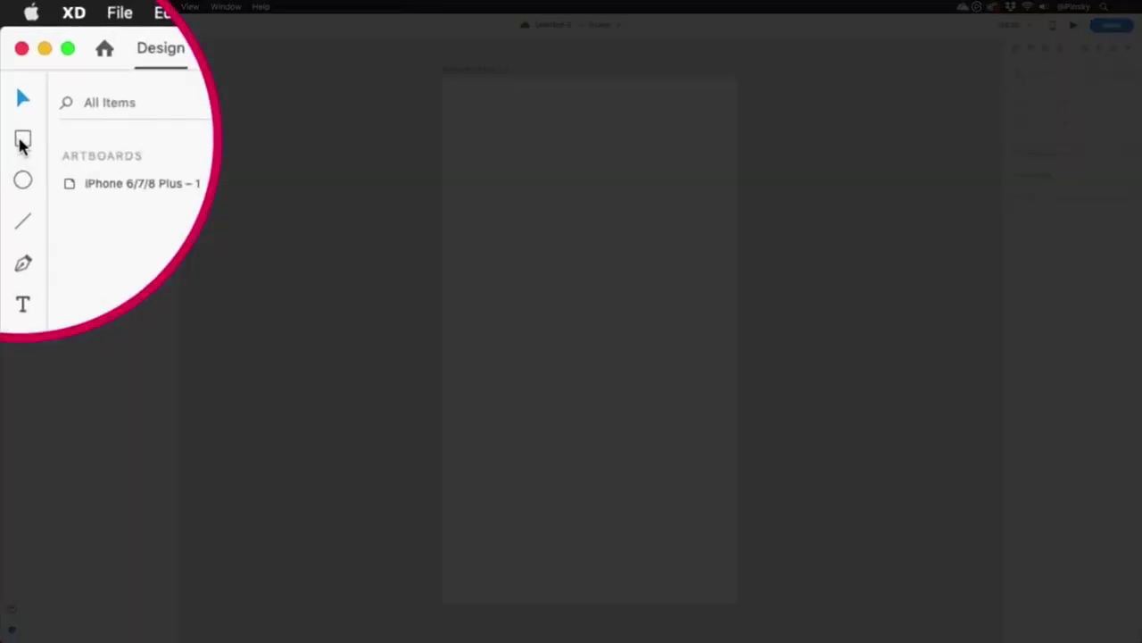
Draw a borderless 417 × 180 rectangle filled #DEDEDE across the artboard top, then bring up the CeeYa folder.
{"action": "left_click", "coordinate": [12, 71]}
{"action": "left_click_drag", "start_coordinate": [444, 78], "coordinate": [739, 207]}
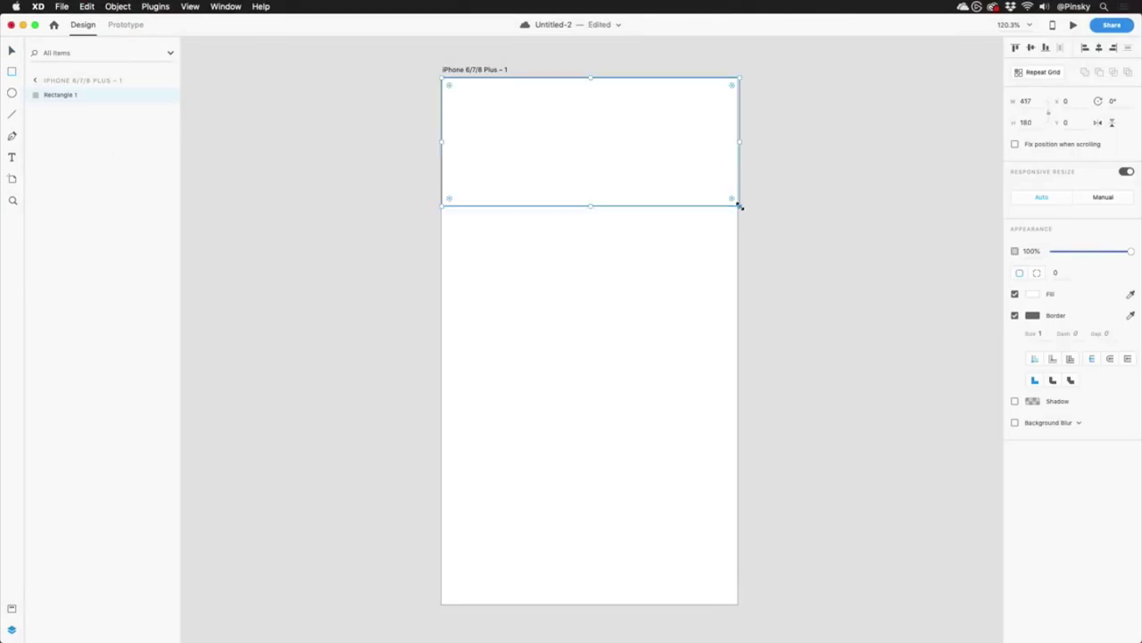
{"action": "left_click", "coordinate": [1032, 294]}
{"action": "left_click_drag", "start_coordinate": [908, 265], "coordinate": [890, 250]}
{"action": "left_click", "coordinate": [1077, 305]}
{"action": "left_click", "coordinate": [1015, 315]}
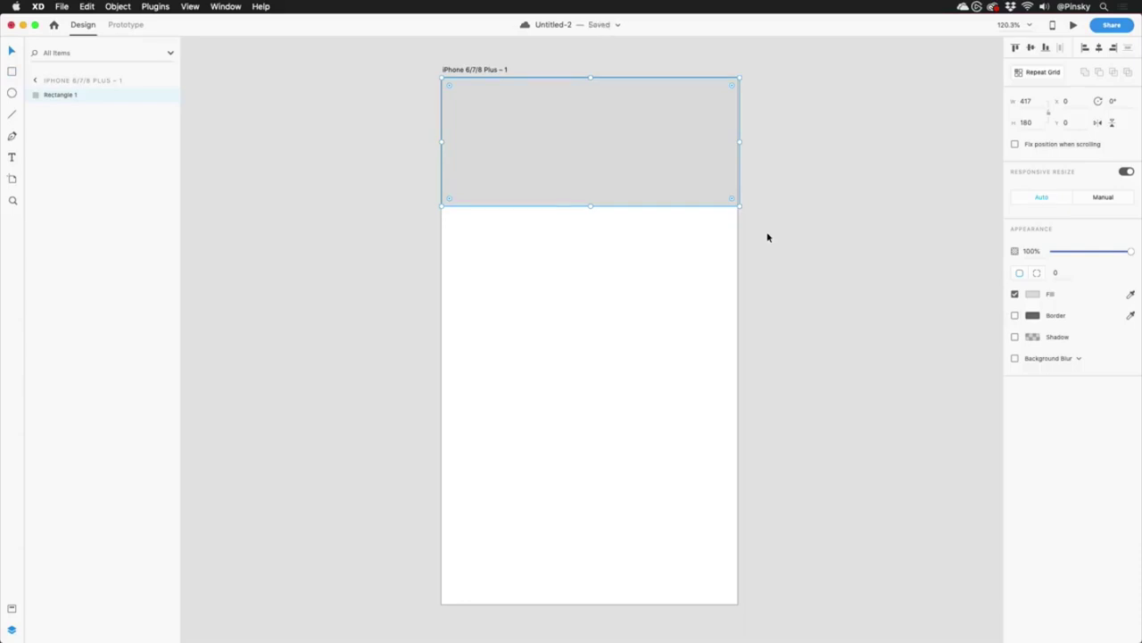
{"action": "key", "text": "super+Tab"}
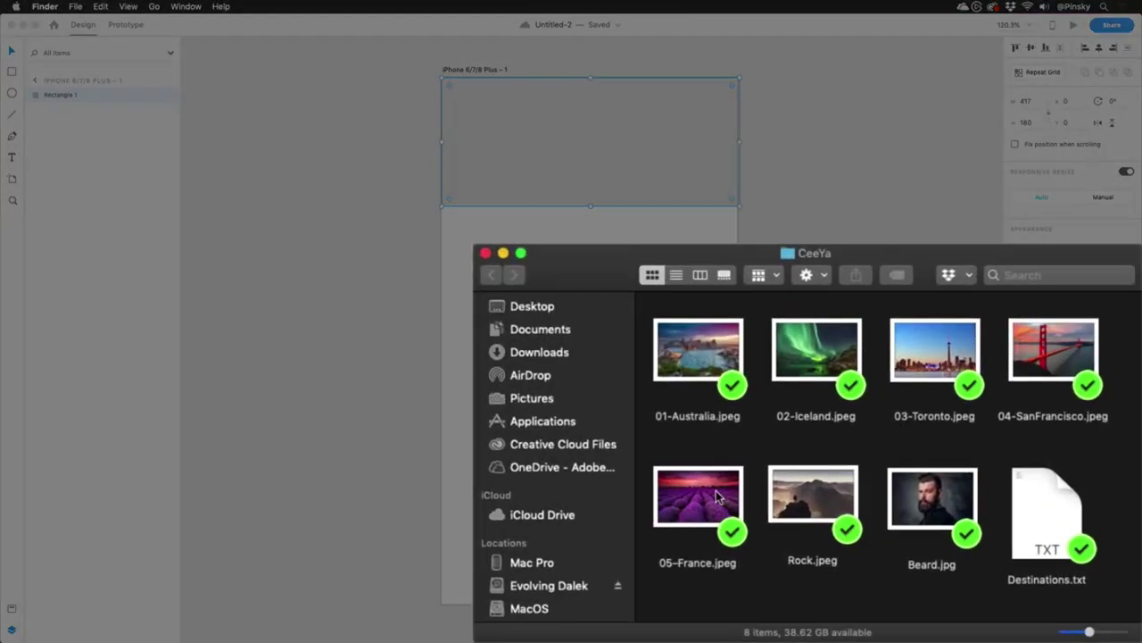
Drop 05-France.jpeg into the header rectangle, then enlarge it and shift it down inside the frame.
{"action": "left_click", "coordinate": [717, 497]}
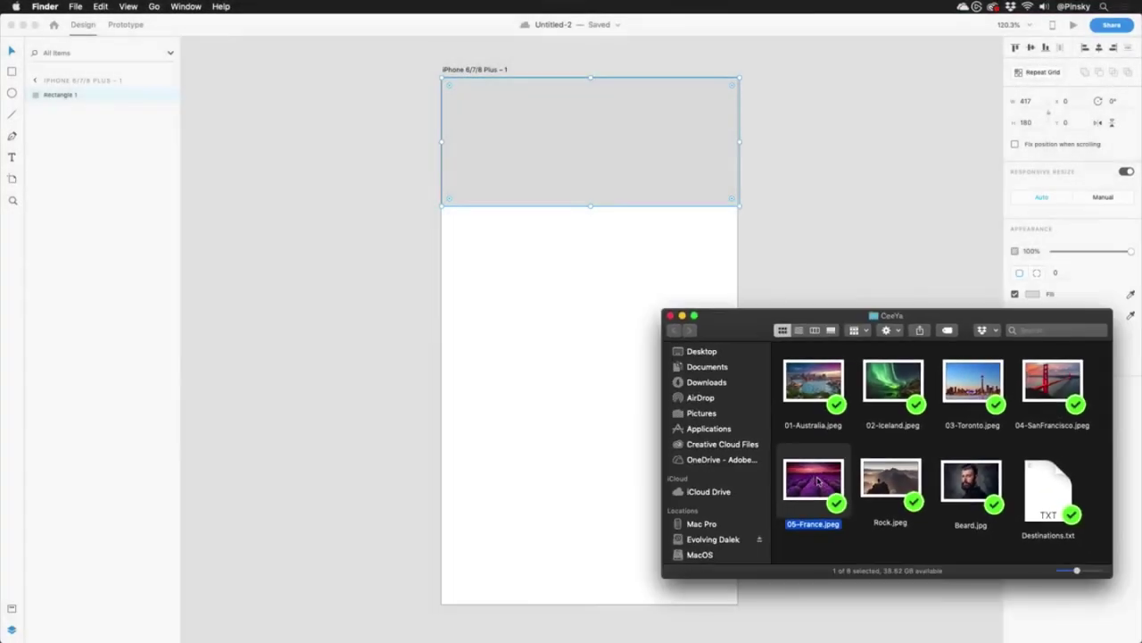
{"action": "left_click_drag", "start_coordinate": [818, 480], "coordinate": [617, 138]}
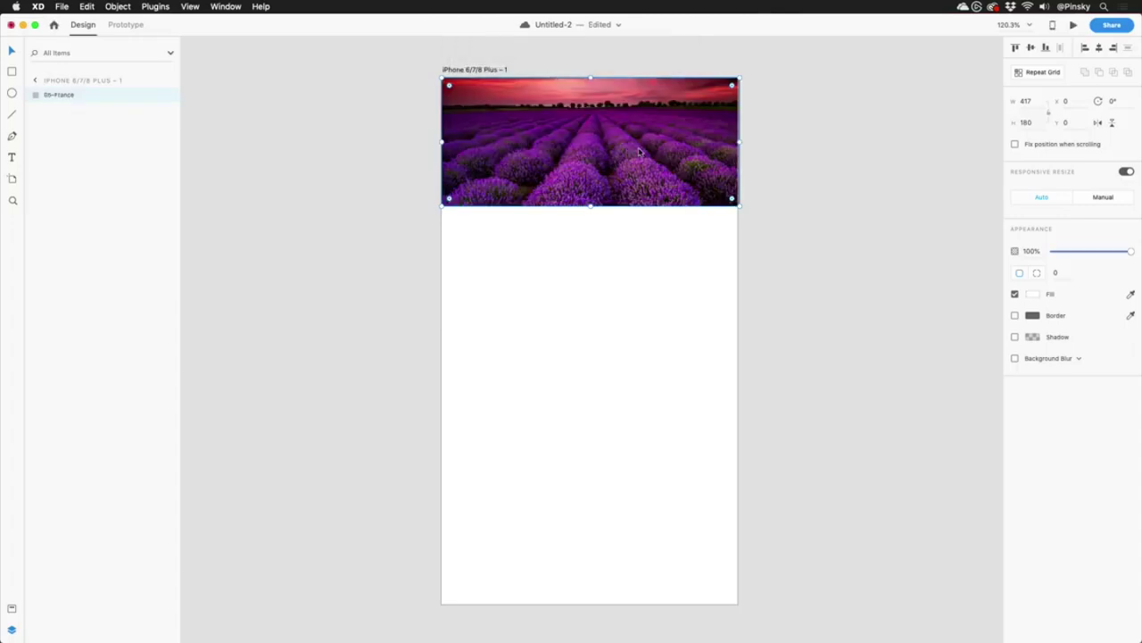
{"action": "double_click", "coordinate": [639, 152]}
{"action": "left_click_drag", "start_coordinate": [748, 238], "coordinate": [776, 259]}
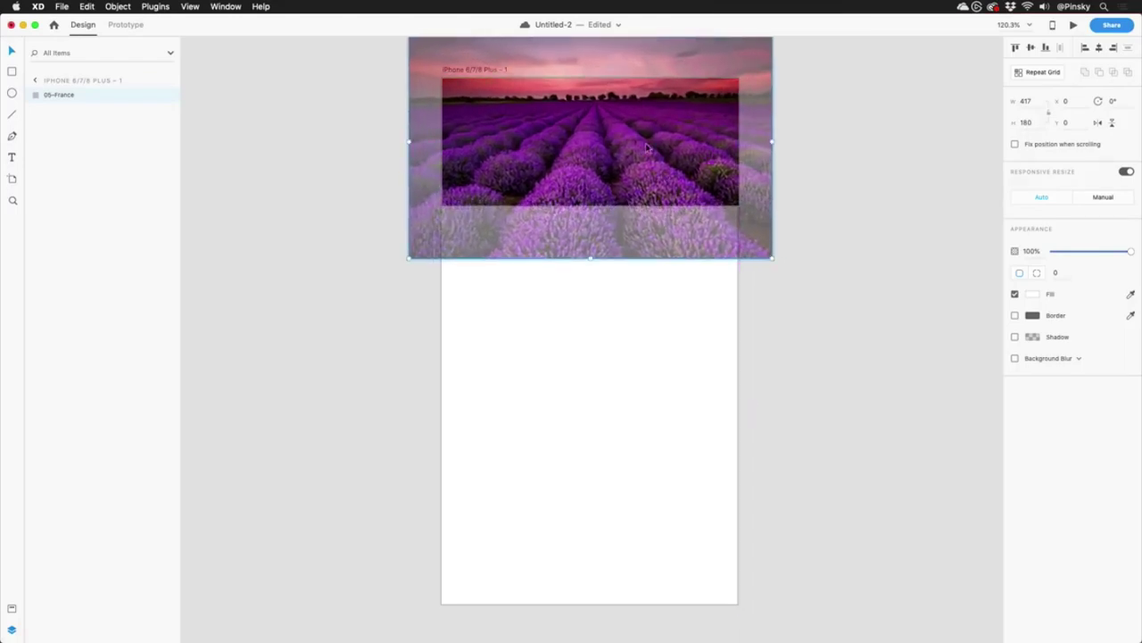
{"action": "left_click_drag", "start_coordinate": [649, 148], "coordinate": [647, 159]}
{"action": "left_click", "coordinate": [657, 302]}
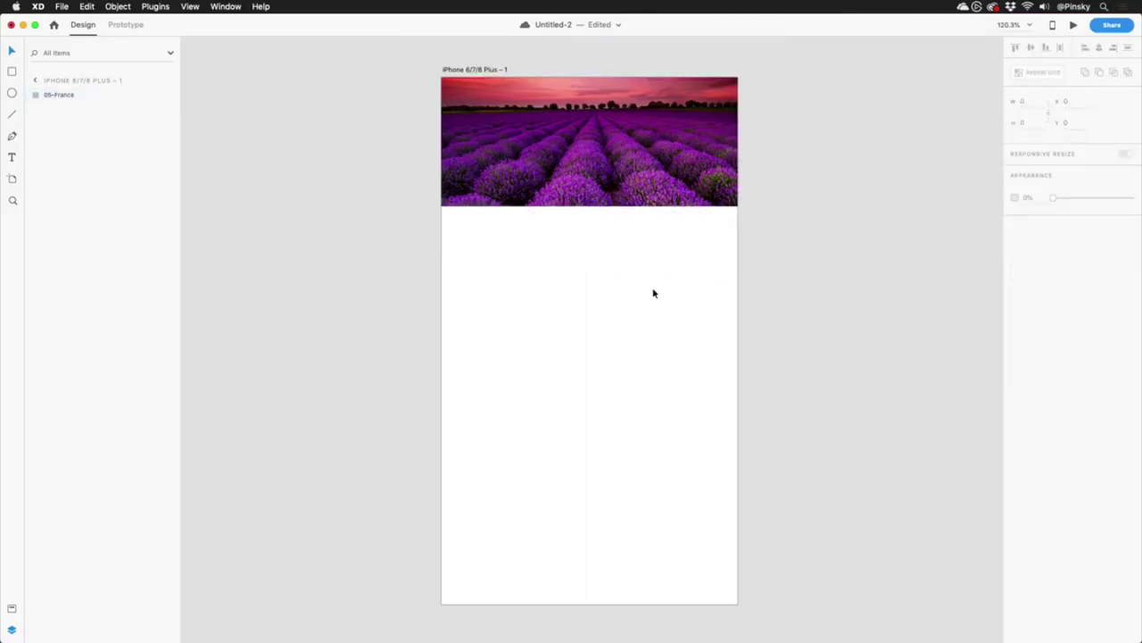
Draw a 140 × 140 circle on the header's bottom edge and centre it horizontally.
{"action": "left_click", "coordinate": [10, 93]}
{"action": "left_click_drag", "start_coordinate": [590, 174], "coordinate": [653, 224]}
{"action": "left_click_drag", "start_coordinate": [592, 168], "coordinate": [636, 186]}
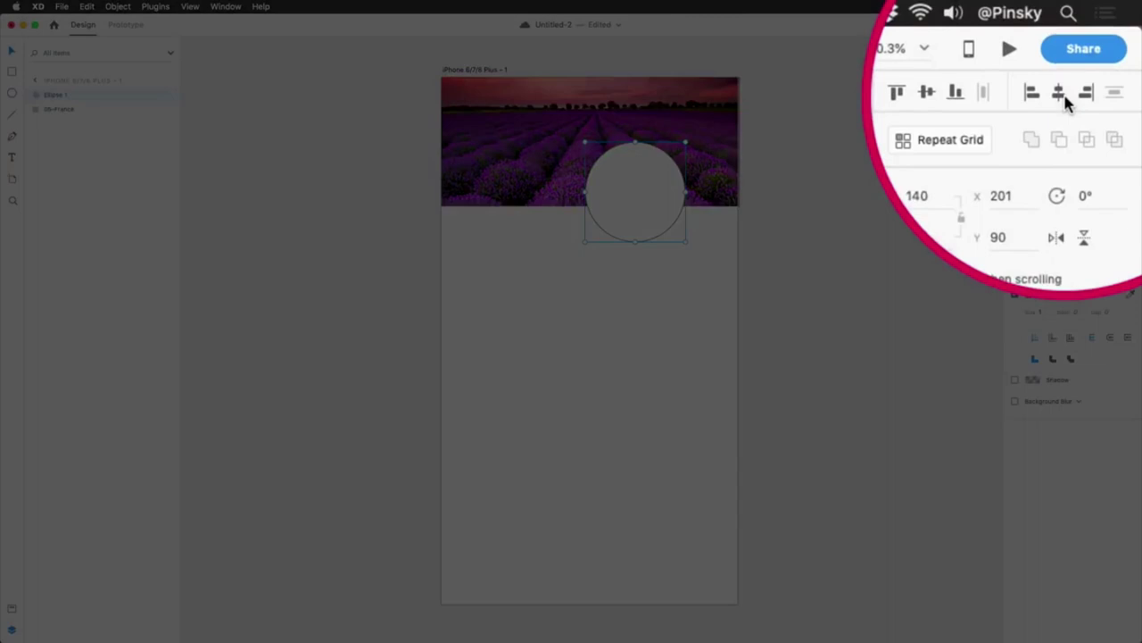
{"action": "left_click", "coordinate": [1100, 50]}
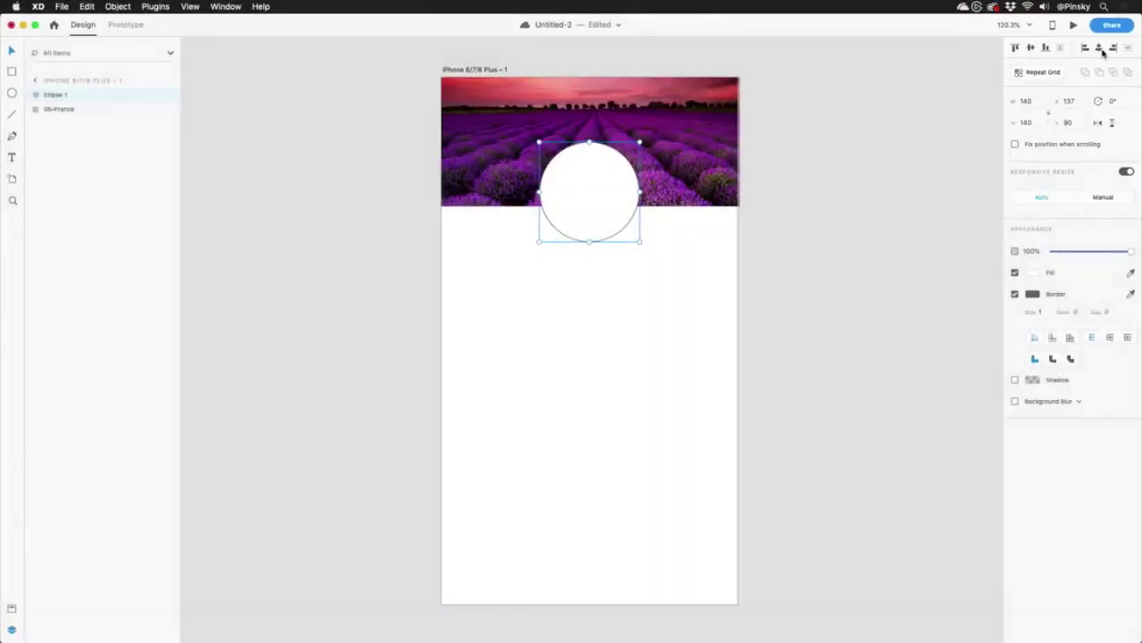
Drop Beard.jpg from the CeeYa folder into the circle.
{"action": "key", "text": "super+Tab"}
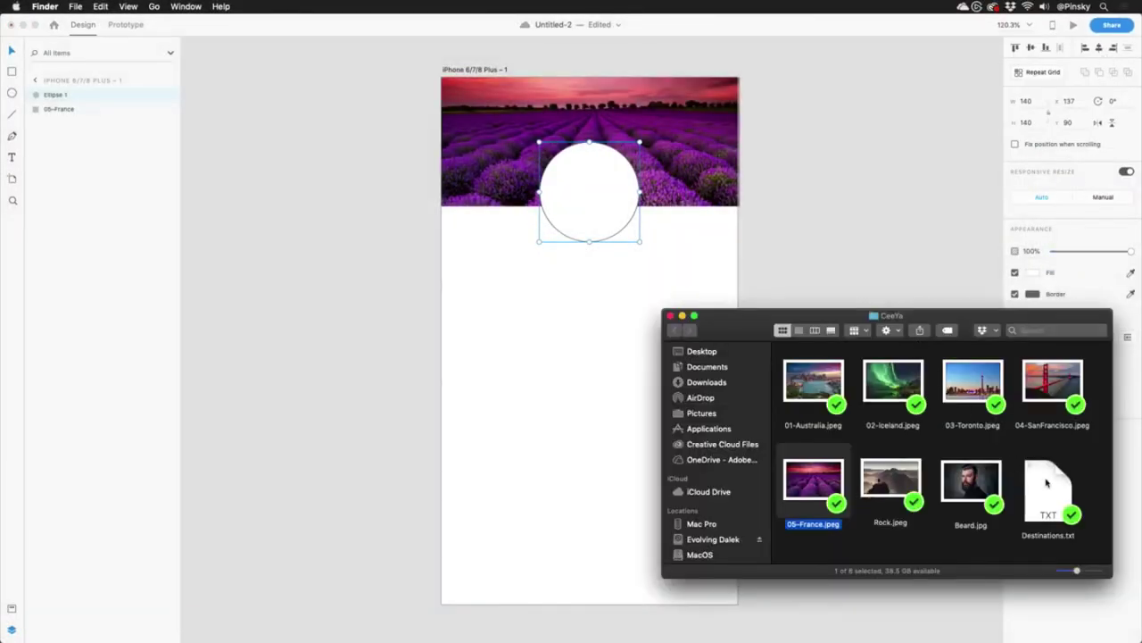
{"action": "left_click", "coordinate": [973, 482]}
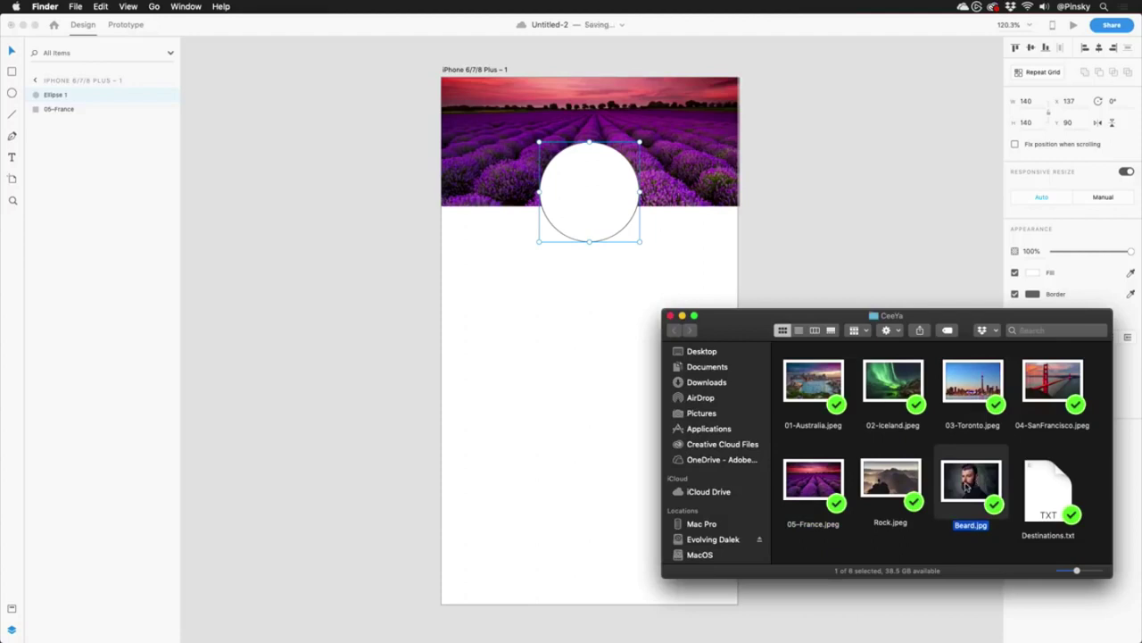
{"action": "left_click_drag", "start_coordinate": [977, 485], "coordinate": [584, 196]}
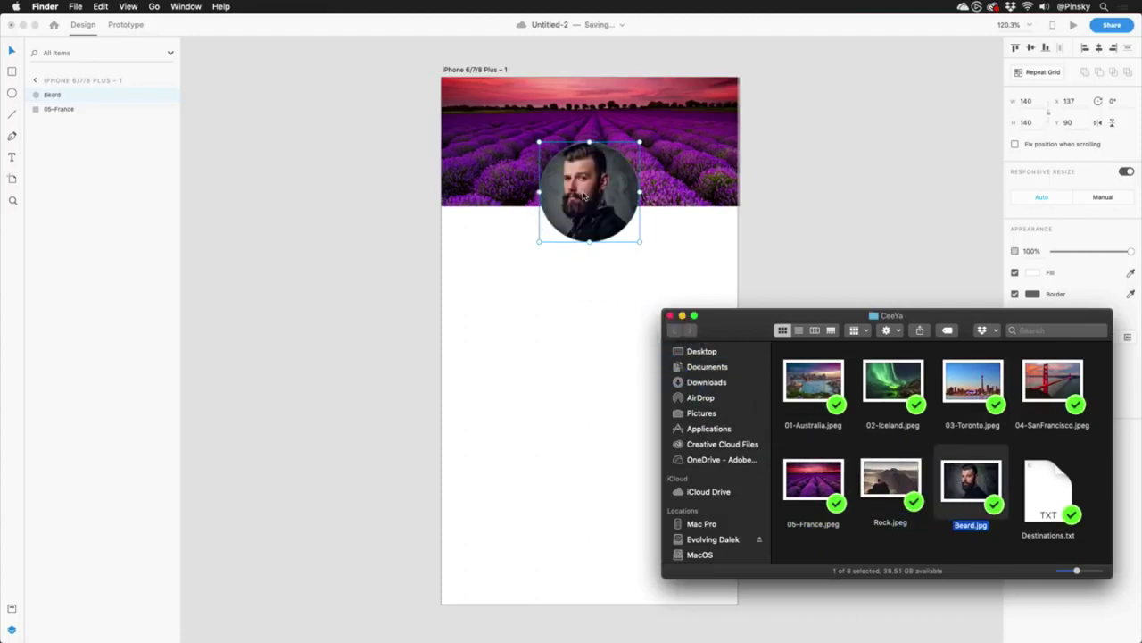
{"action": "left_click", "coordinate": [585, 196]}
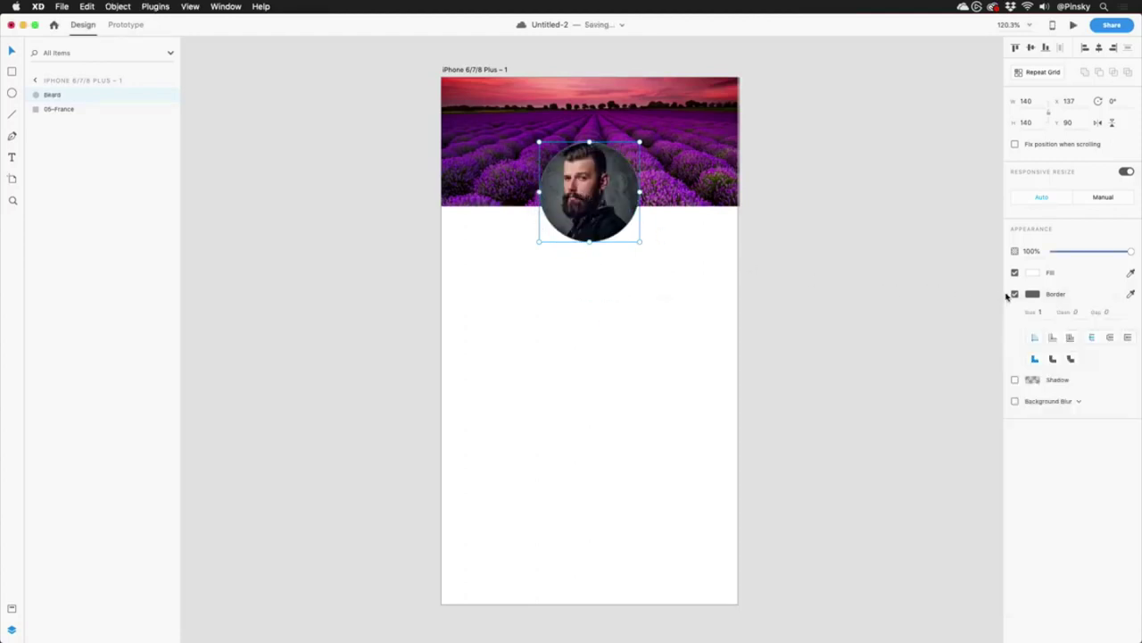
Give the profile circle a 6 px white border centred on its edge.
{"action": "left_click", "coordinate": [1033, 293]}
{"action": "left_click_drag", "start_coordinate": [956, 288], "coordinate": [866, 199]}
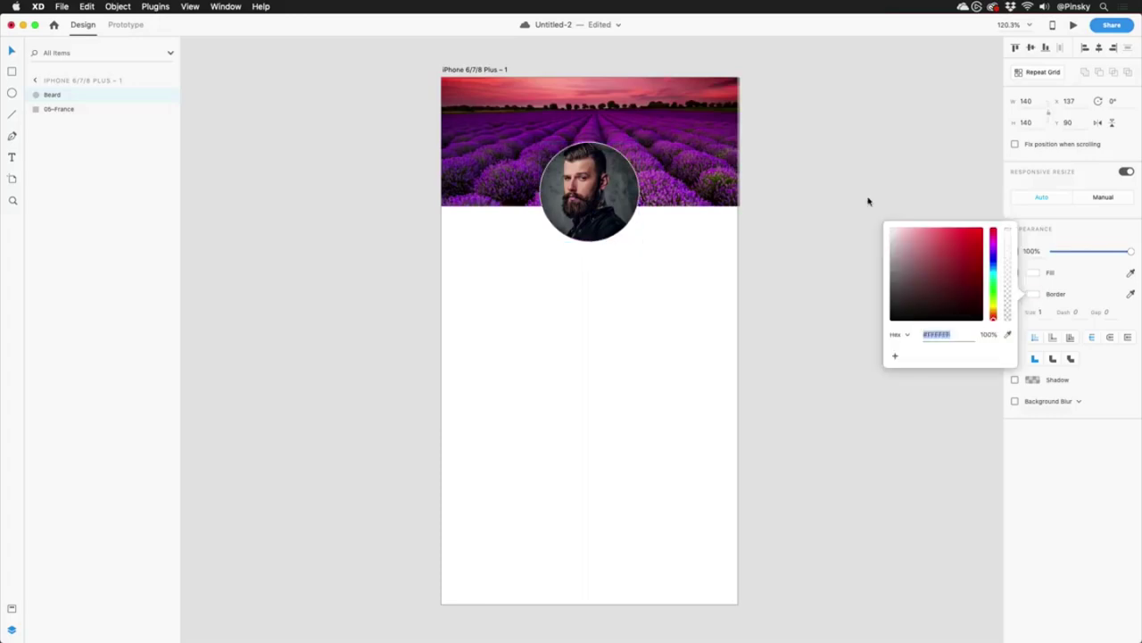
{"action": "left_click", "coordinate": [1049, 312]}
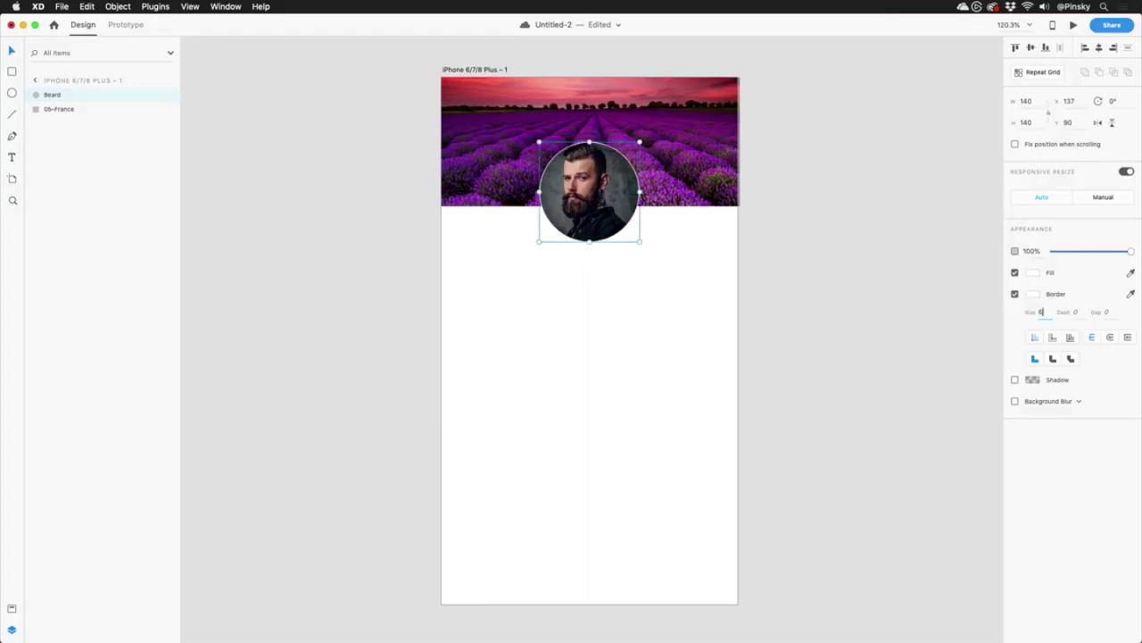
{"action": "type", "text": "6"}
{"action": "key", "text": "Return"}
{"action": "left_click", "coordinate": [1052, 336]}
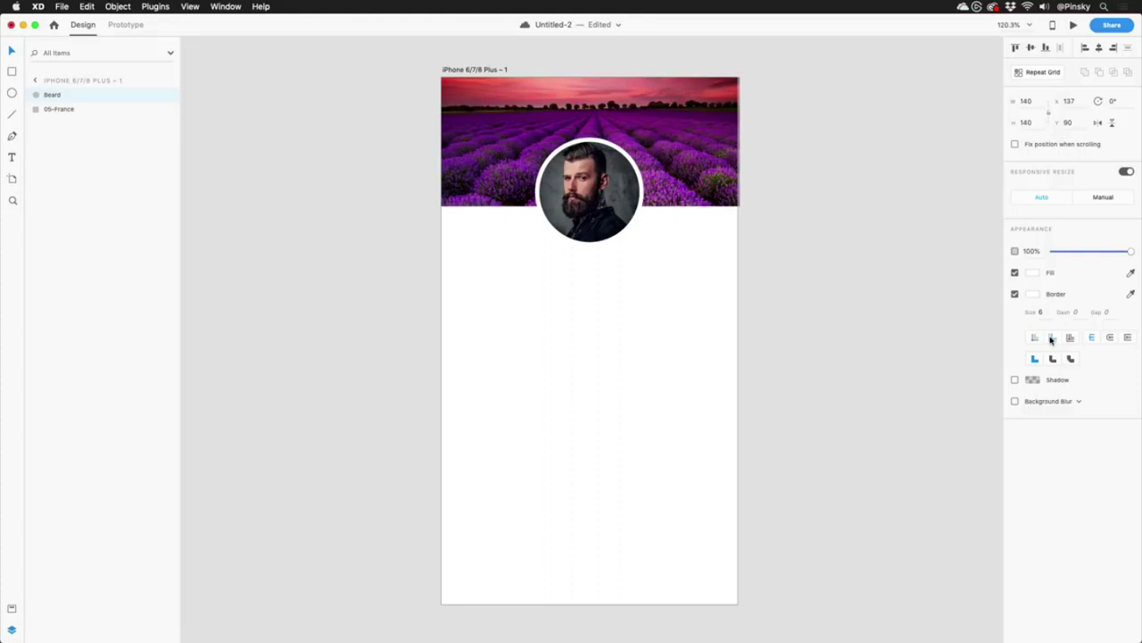
{"action": "left_click", "coordinate": [643, 283]}
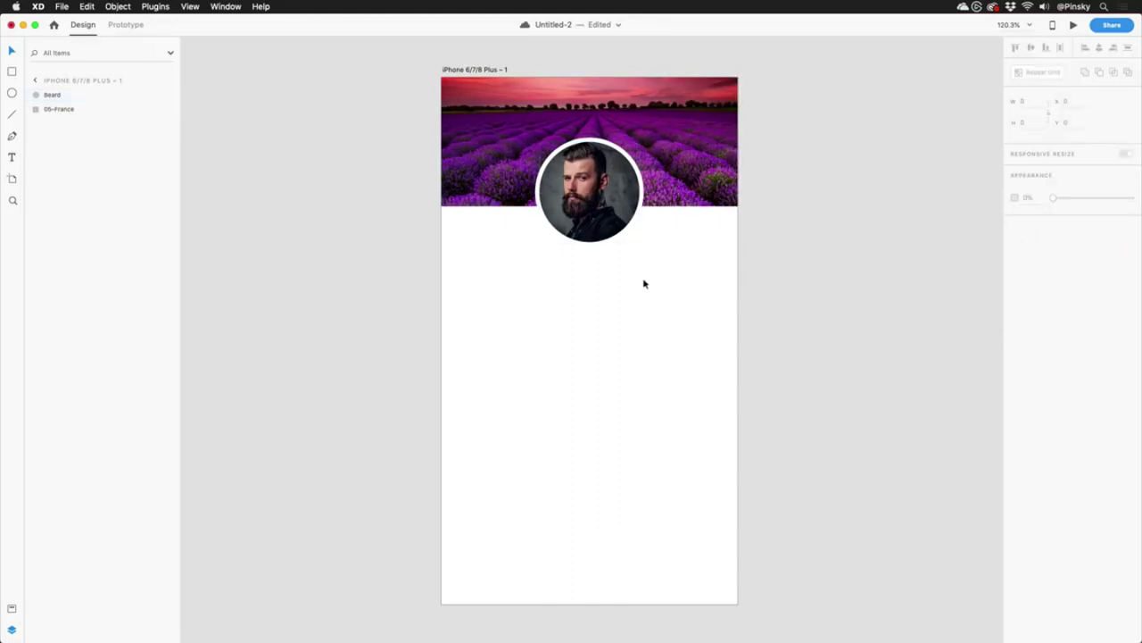
Type the profile owner's name below the photo, centre it horizontally and size it to 21.
{"action": "key", "text": "t"}
{"action": "left_click", "coordinate": [590, 255]}
{"action": "type", "text": "Brad B"}
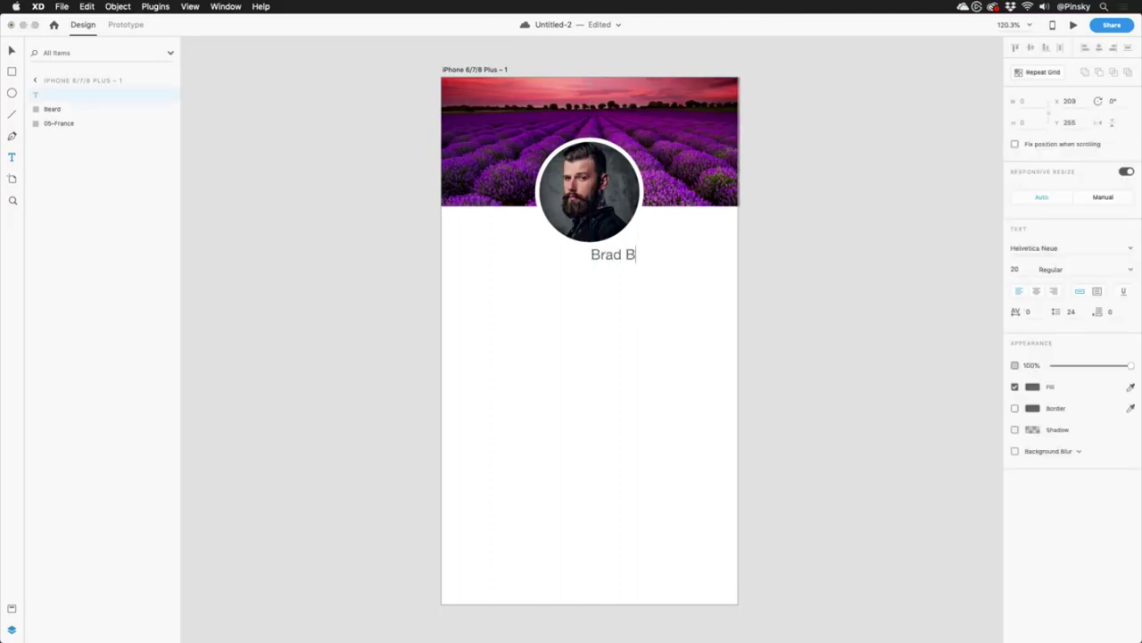
{"action": "type", "text": "eardman"}
{"action": "key", "text": "Escape"}
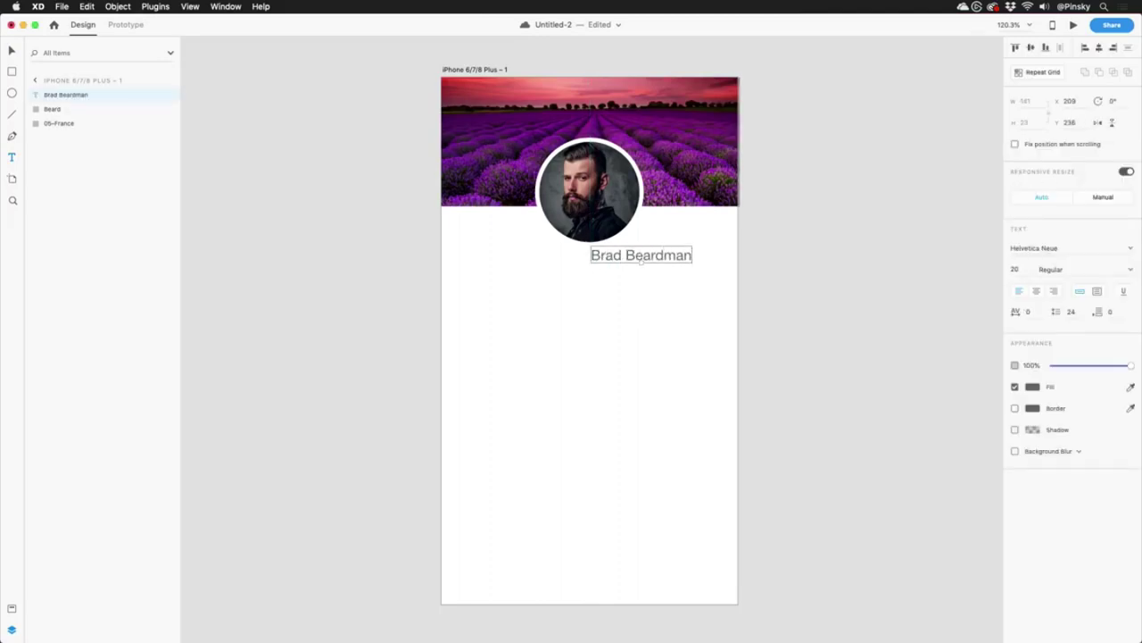
{"action": "left_click", "coordinate": [1098, 49]}
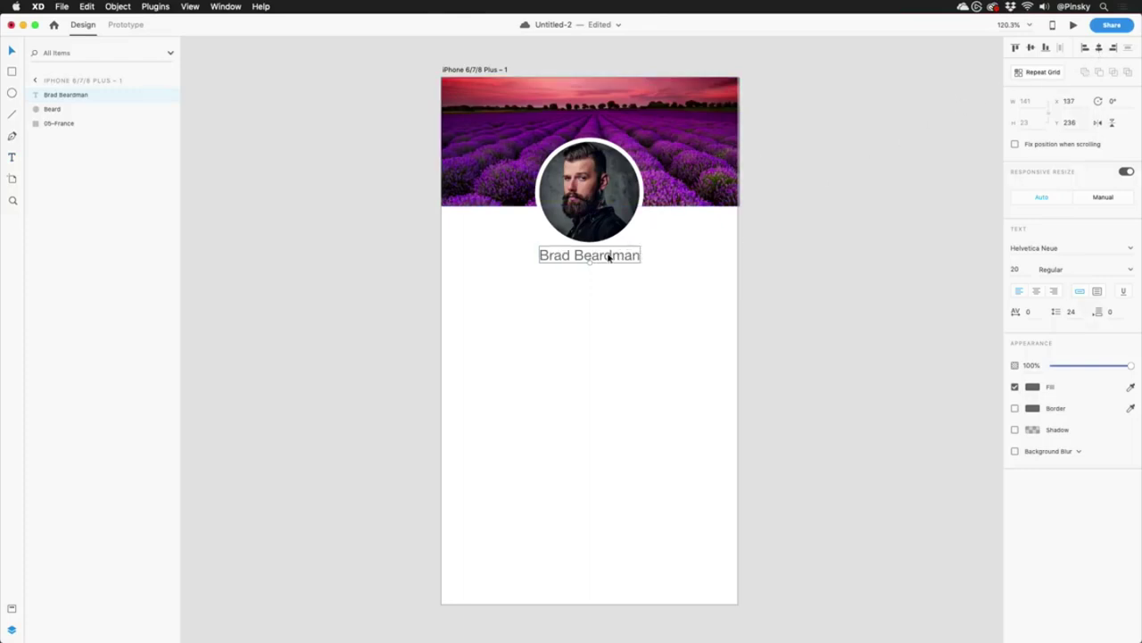
{"action": "left_click_drag", "start_coordinate": [589, 261], "coordinate": [588, 262]}
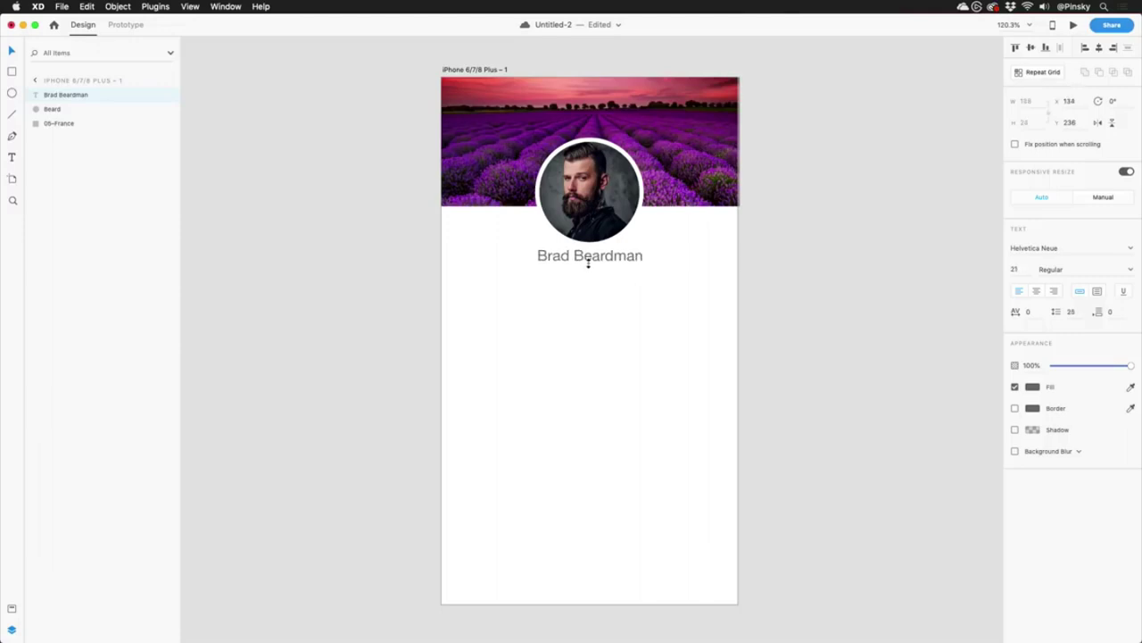
Set the name to Avenir Next Demi Bold with a dark fill.
{"action": "left_click", "coordinate": [1040, 247]}
{"action": "type", "text": "Avenir"}
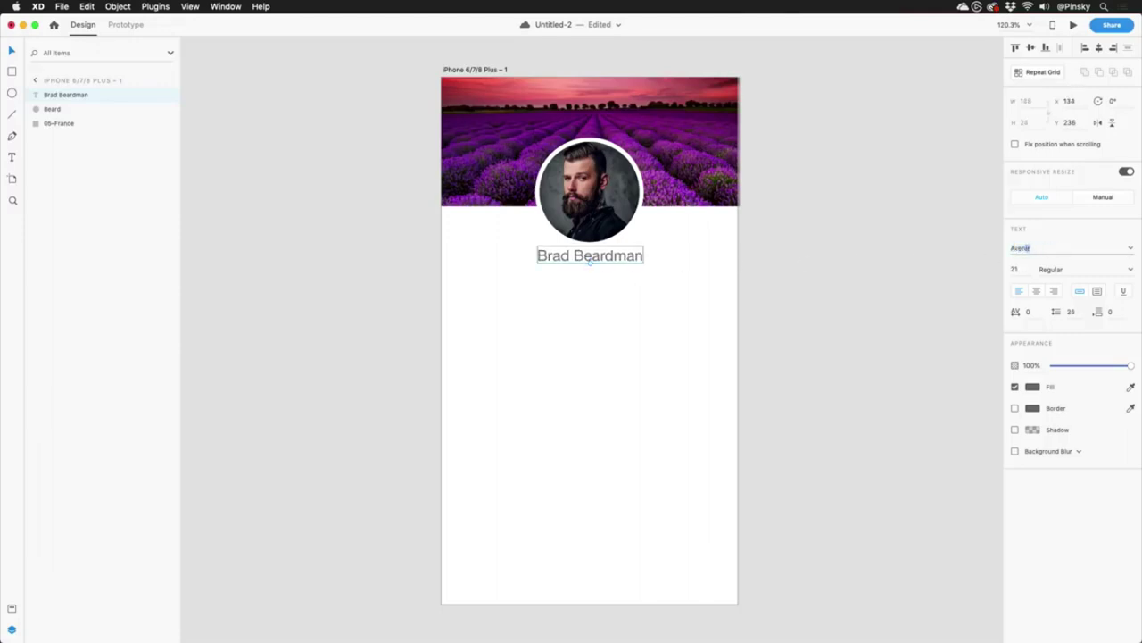
{"action": "key", "text": "Down"}
{"action": "key", "text": "Return"}
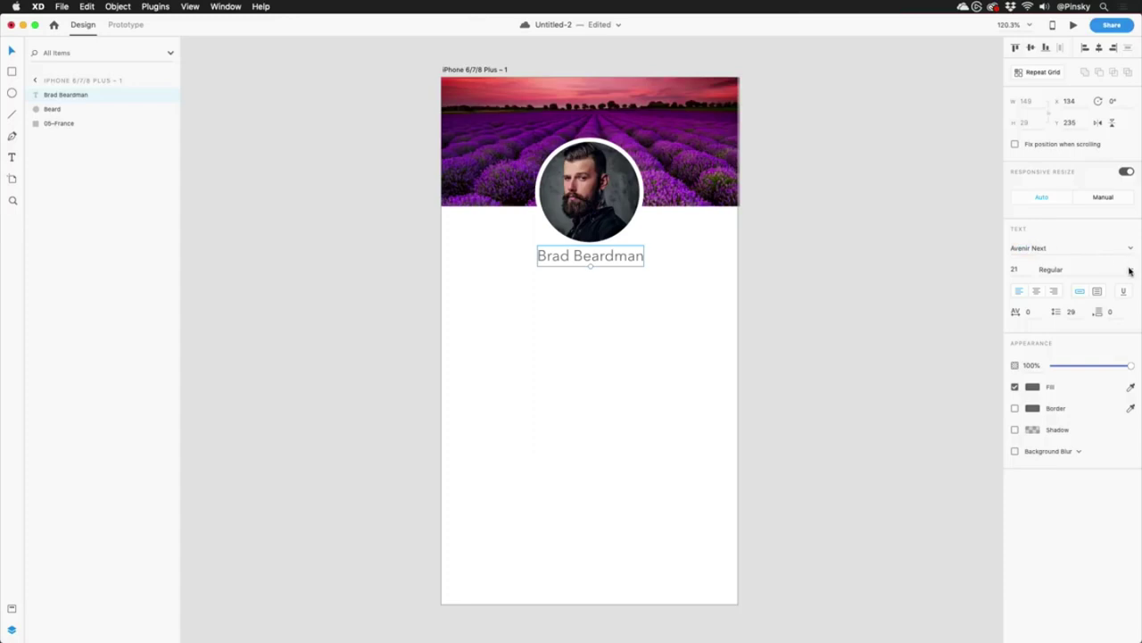
{"action": "left_click", "coordinate": [1129, 270]}
{"action": "left_click", "coordinate": [1055, 347]}
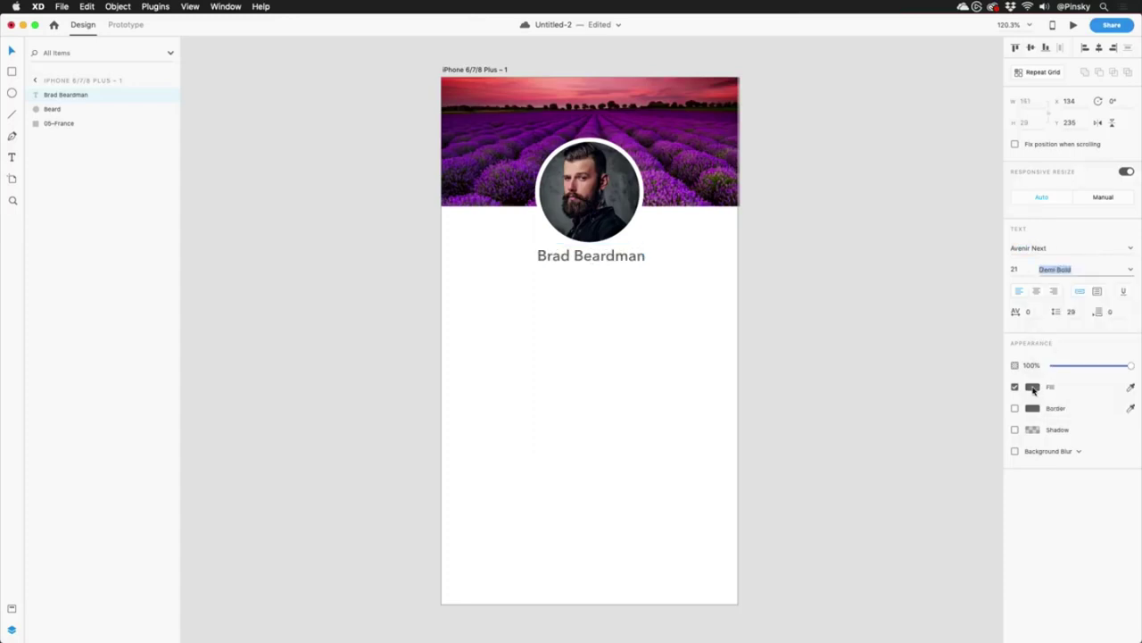
{"action": "left_click", "coordinate": [1033, 386]}
{"action": "left_click", "coordinate": [616, 276]}
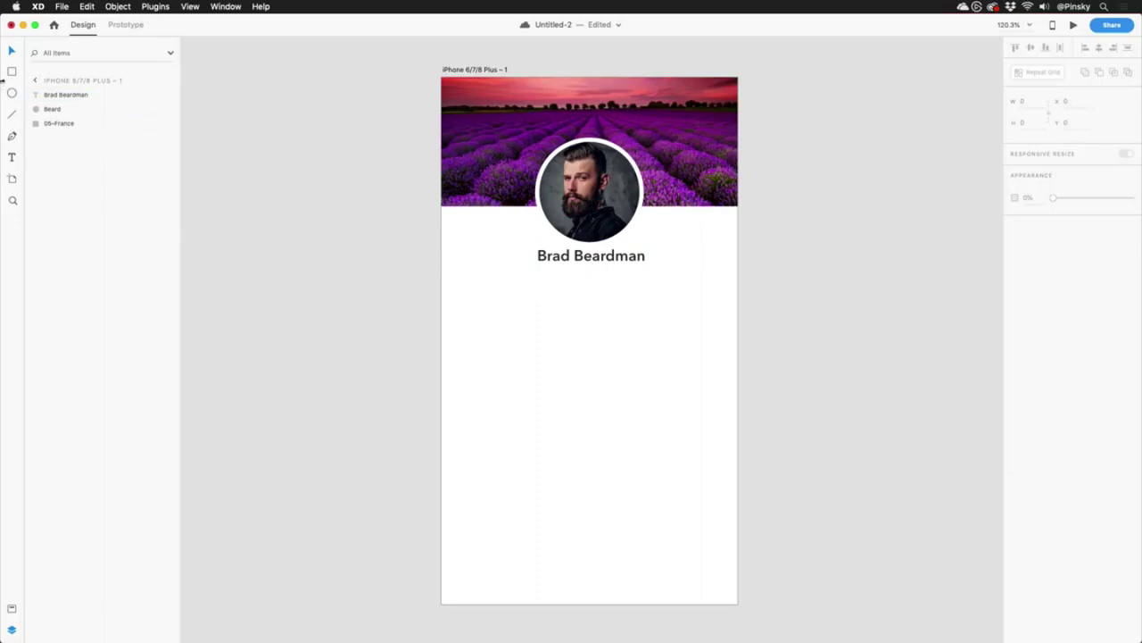
Draw a 176 × 118 card rectangle below the name and centre a 'Toronto' caption beneath it.
{"action": "left_click", "coordinate": [11, 74]}
{"action": "mouse_move", "coordinate": [455, 279]}
{"action": "left_mouse_down"}
{"action": "mouse_move", "coordinate": [595, 359]}
{"action": "mouse_move", "coordinate": [581, 361]}
{"action": "left_mouse_up"}
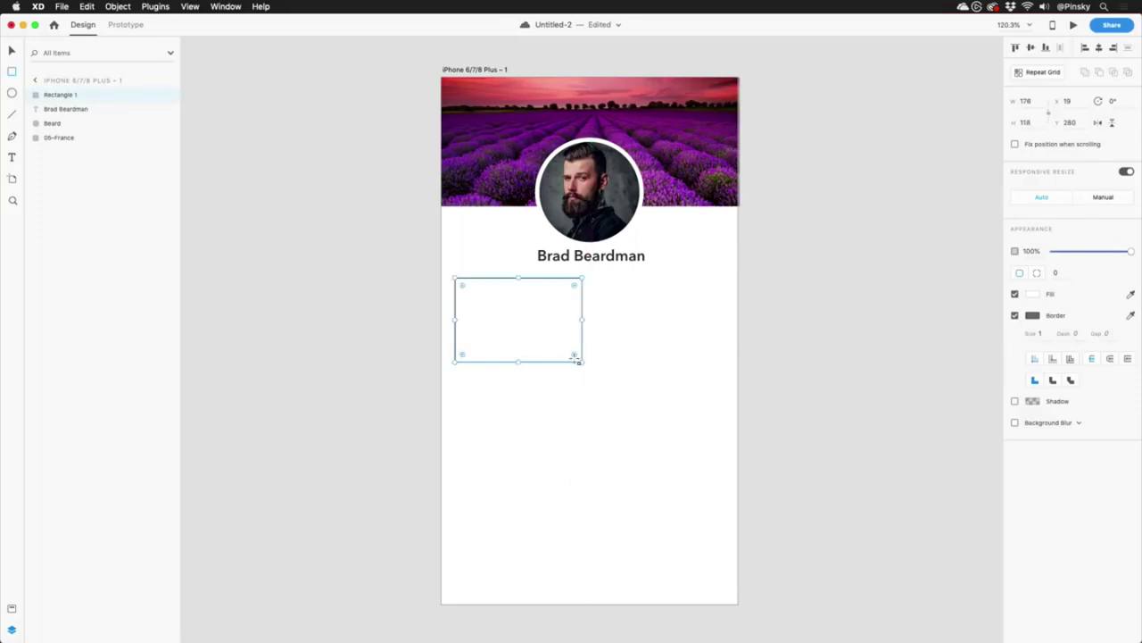
{"action": "key", "text": "t"}
{"action": "left_click", "coordinate": [517, 378]}
{"action": "type", "text": "Toronto"}
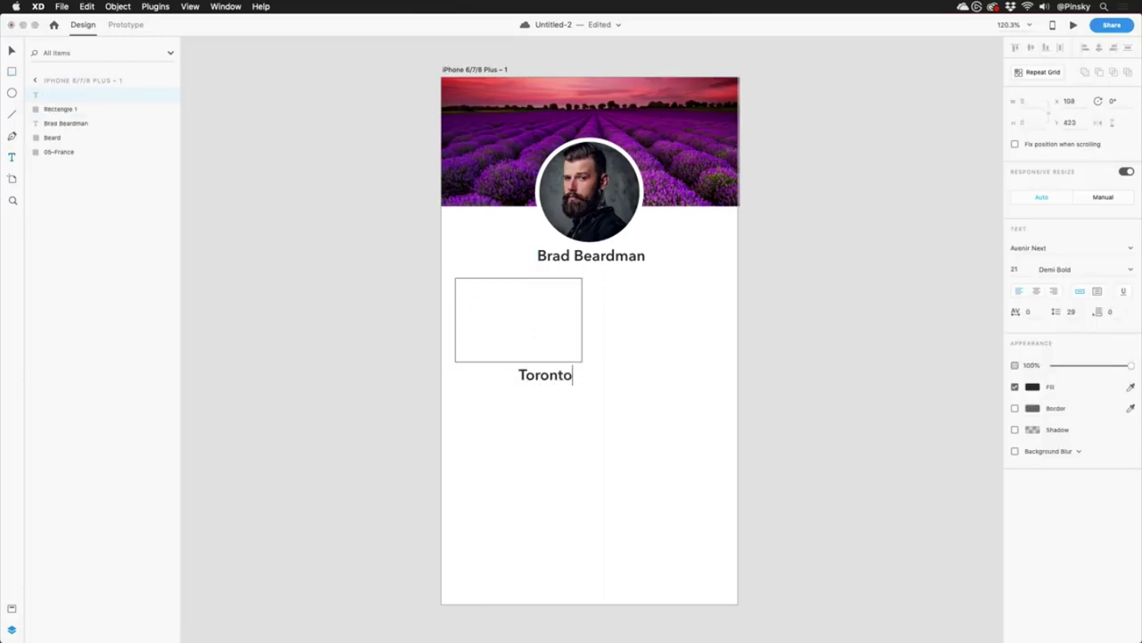
{"action": "key", "text": "Escape"}
{"action": "left_click_drag", "start_coordinate": [523, 376], "coordinate": [501, 379]}
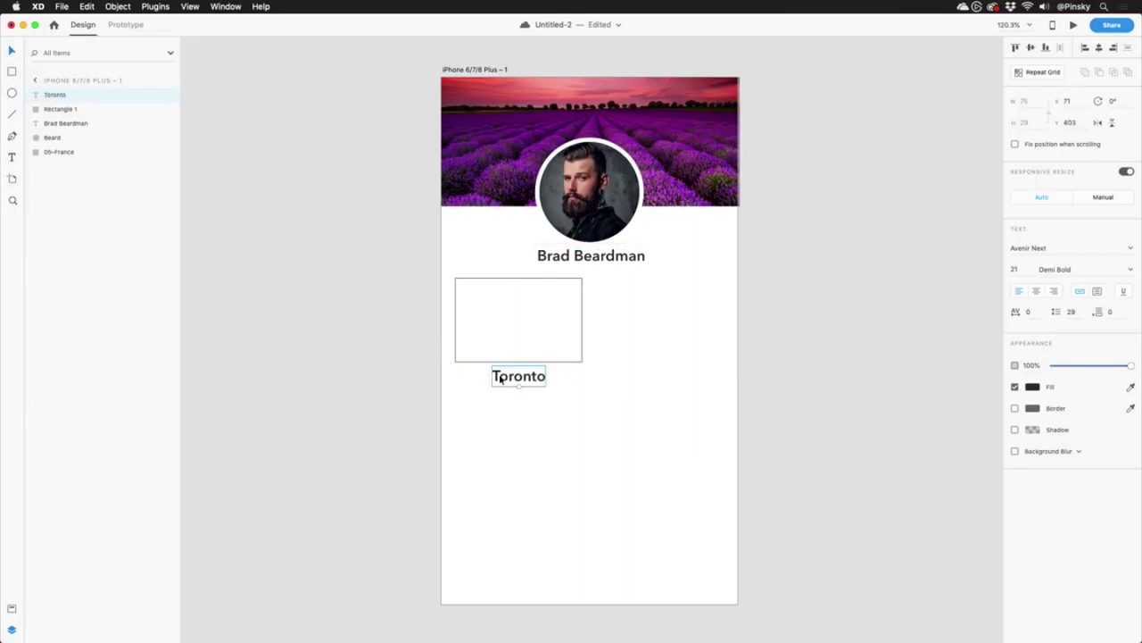
{"action": "left_click", "coordinate": [1129, 271]}
Make the Toronto caption Medium weight, then select the card and caption together.
{"action": "left_click", "coordinate": [1069, 326]}
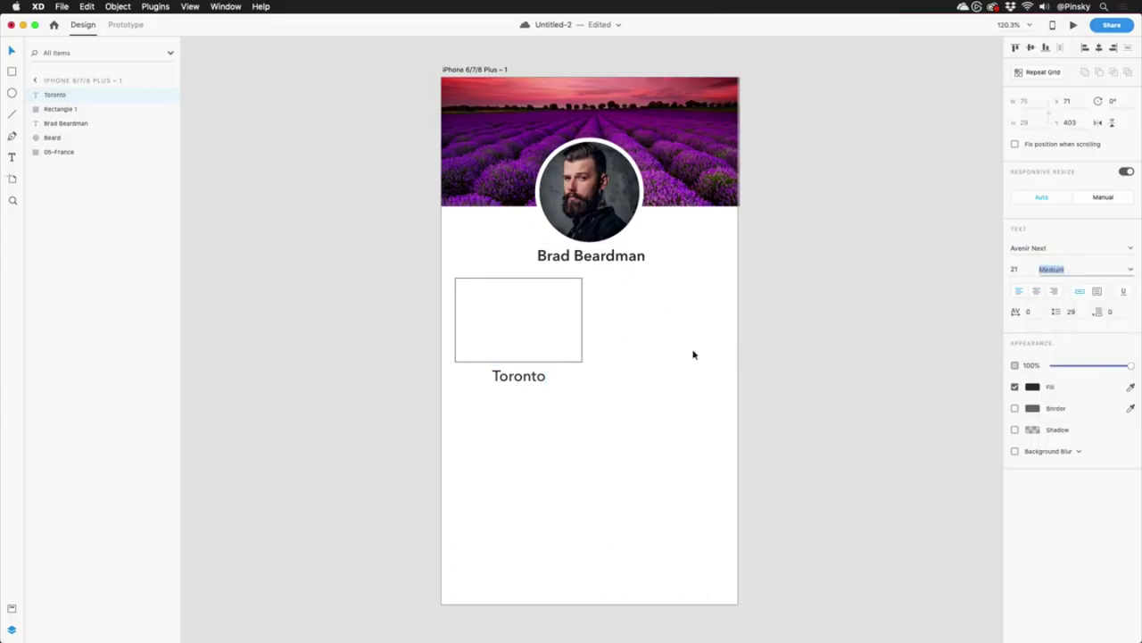
{"action": "left_click", "coordinate": [574, 382]}
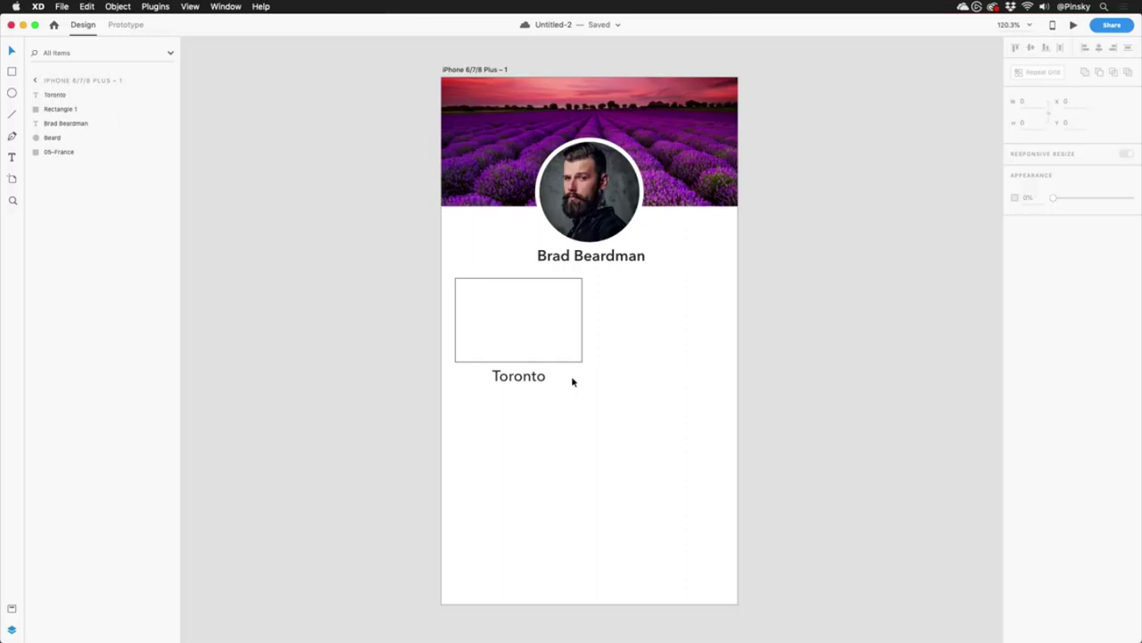
{"action": "left_click_drag", "start_coordinate": [579, 394], "coordinate": [475, 305]}
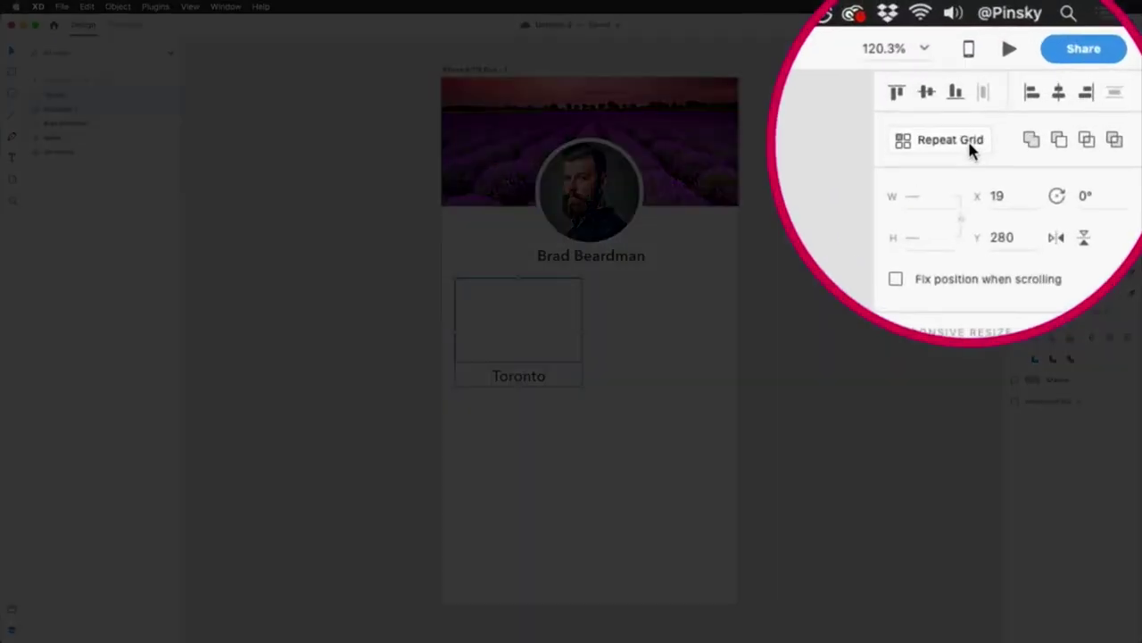
Make the card a Repeat Grid two cards across and three rows down with wider row spacing.
{"action": "left_click", "coordinate": [1053, 74]}
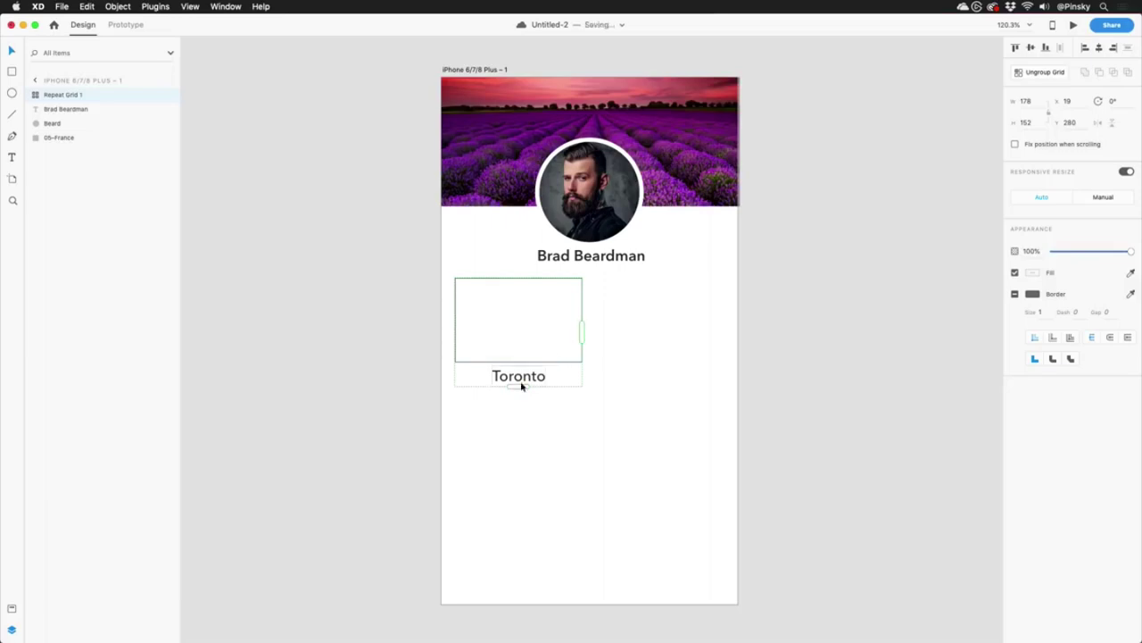
{"action": "left_click_drag", "start_coordinate": [588, 326], "coordinate": [725, 324]}
{"action": "left_click_drag", "start_coordinate": [600, 385], "coordinate": [617, 601]}
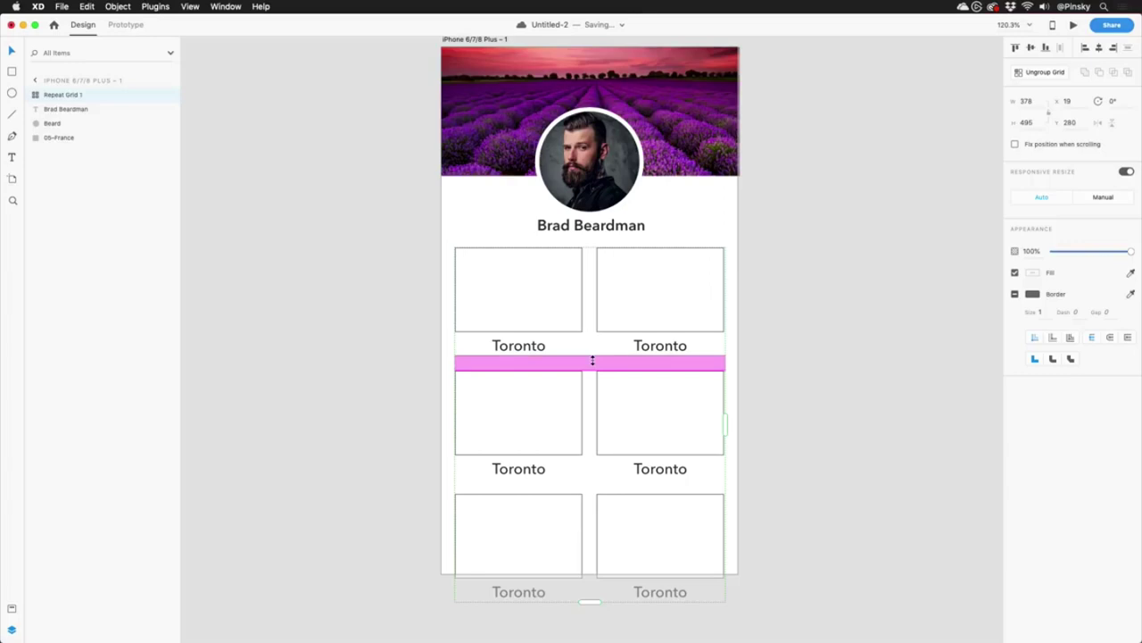
{"action": "mouse_move", "coordinate": [591, 360]}
{"action": "left_mouse_down"}
{"action": "mouse_move", "coordinate": [592, 346]}
{"action": "mouse_move", "coordinate": [592, 362]}
{"action": "left_mouse_up"}
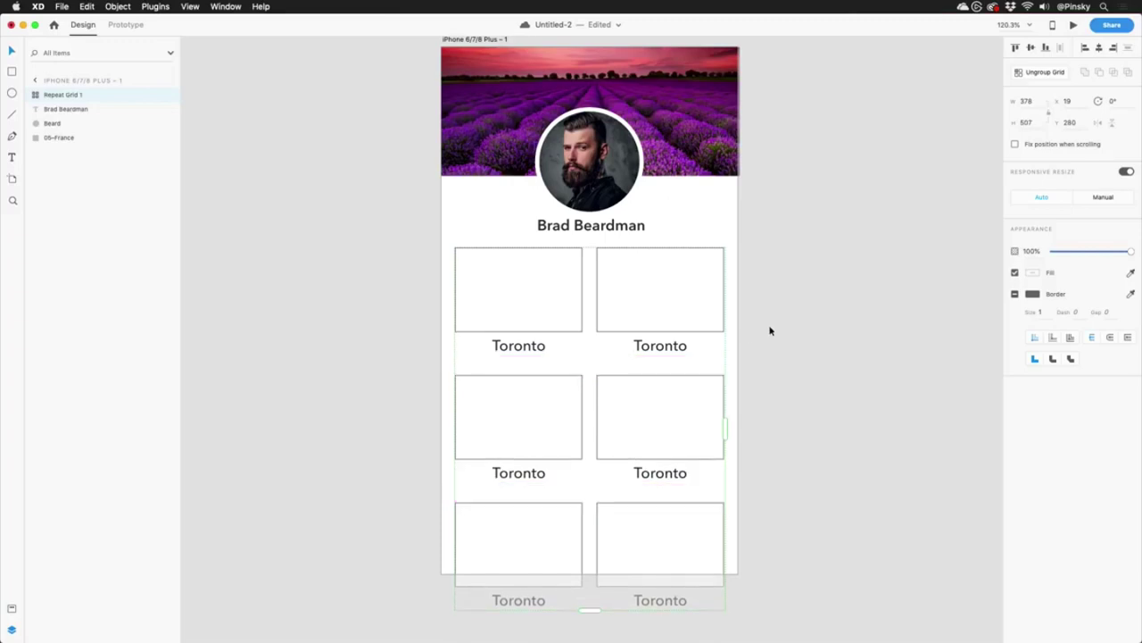
{"action": "left_click_drag", "start_coordinate": [767, 320], "coordinate": [745, 325]}
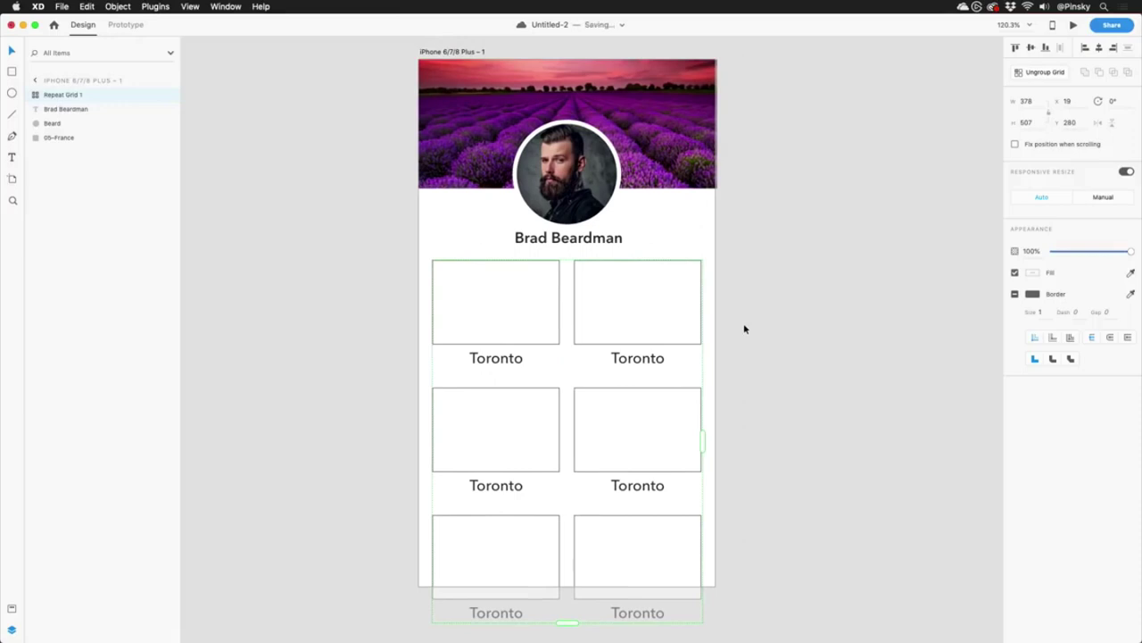
Fill the grid cards with the Australia, Iceland, Toronto, San Francisco, France and Rock photos, removing their border.
{"action": "key", "text": "super+Tab"}
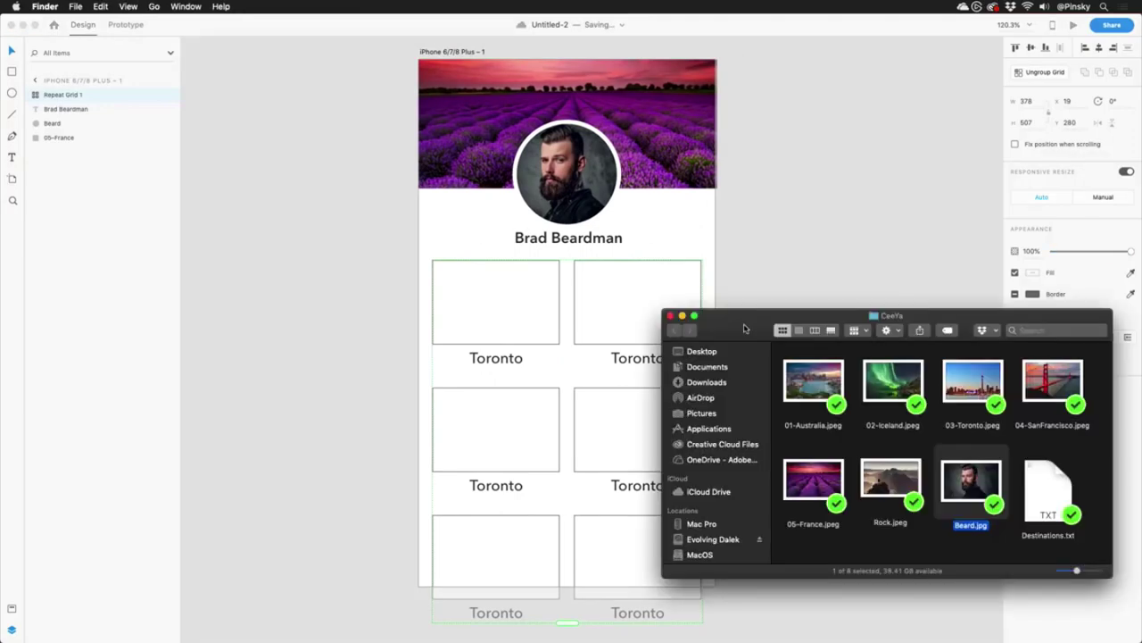
{"action": "left_click", "coordinate": [1100, 390]}
{"action": "left_click_drag", "start_coordinate": [1100, 390], "coordinate": [804, 393]}
{"action": "left_click", "coordinate": [814, 489], "text": "super"}
{"action": "left_click", "coordinate": [880, 484], "text": "super"}
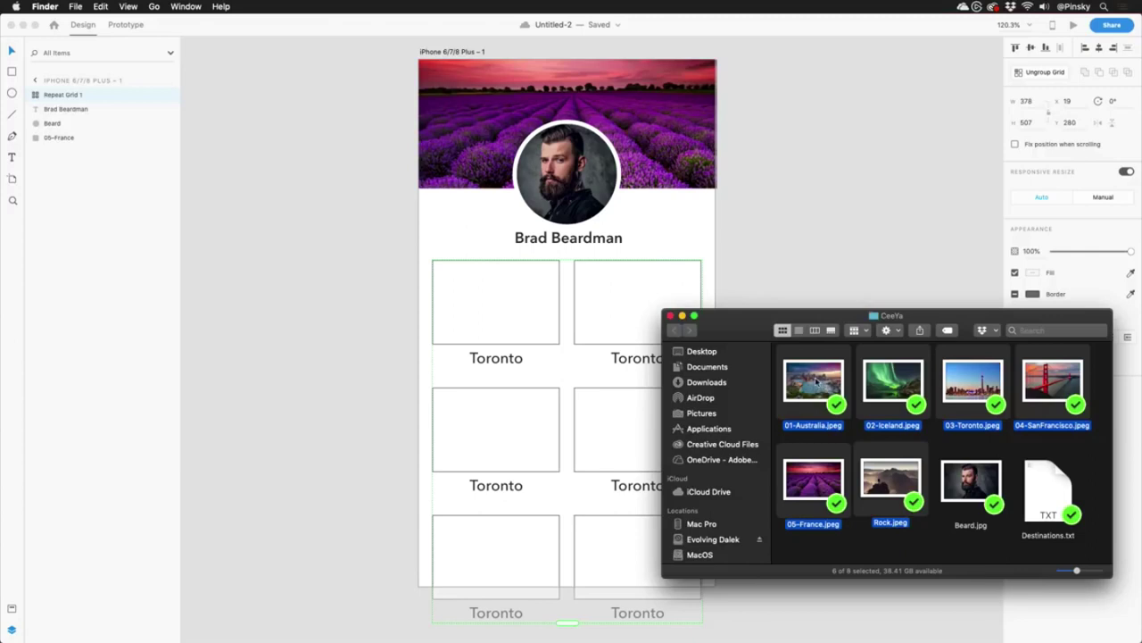
{"action": "left_click_drag", "start_coordinate": [814, 381], "coordinate": [471, 296]}
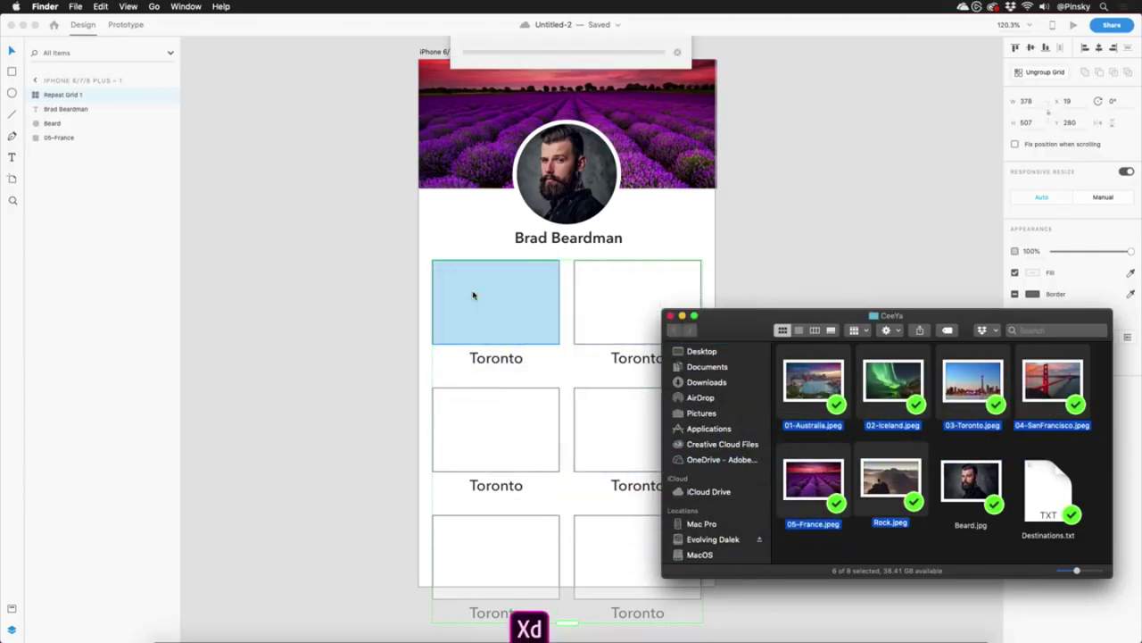
{"action": "left_click", "coordinate": [480, 298]}
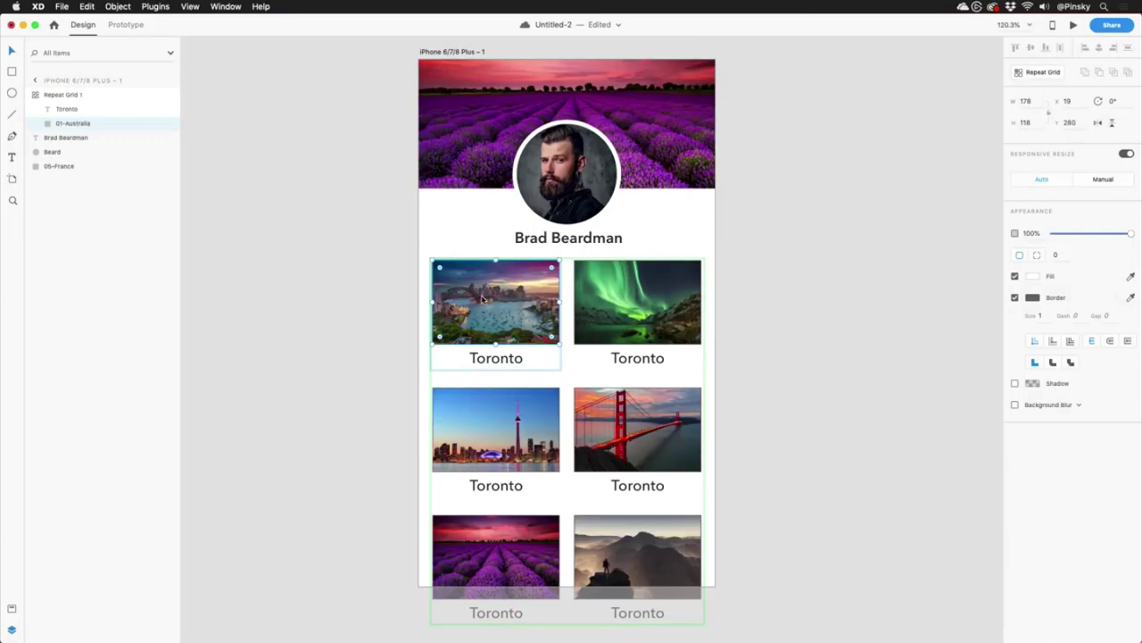
{"action": "left_click", "coordinate": [1014, 298]}
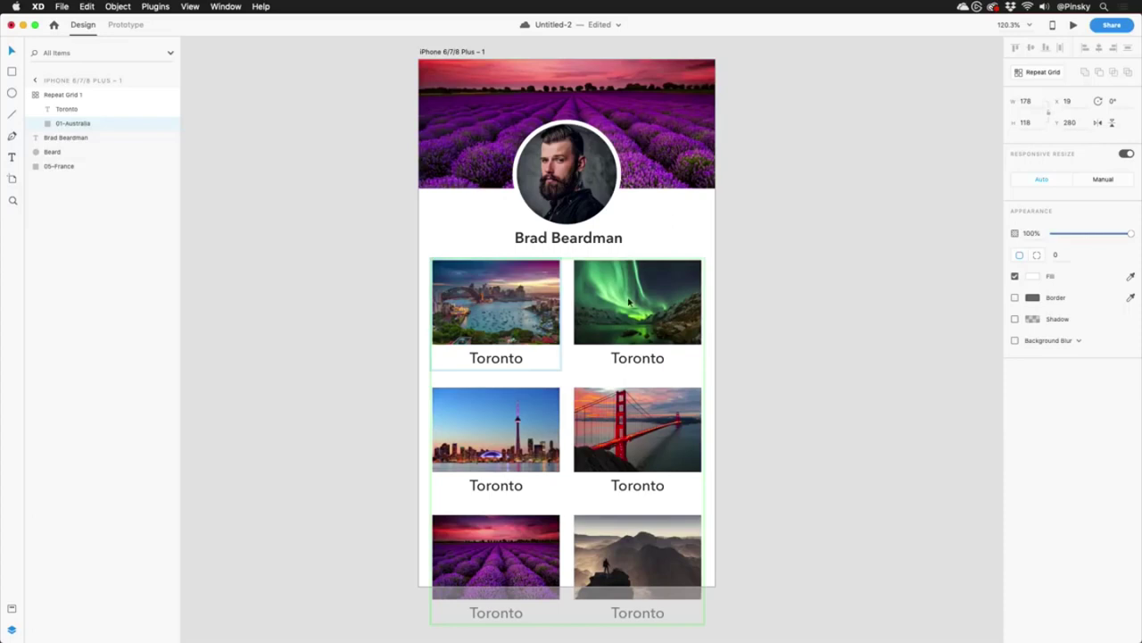
Preview Destinations.txt in Finder and drag it onto the grid to fill the card captions.
{"action": "key", "text": "super+Tab"}
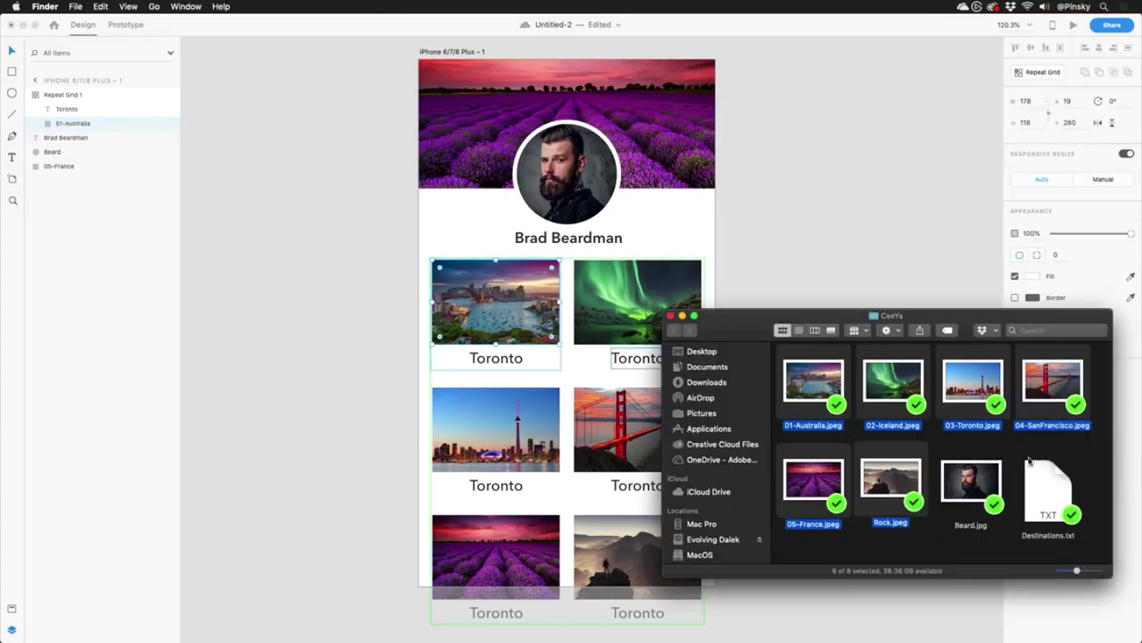
{"action": "left_click", "coordinate": [1047, 485]}
{"action": "key", "text": "space"}
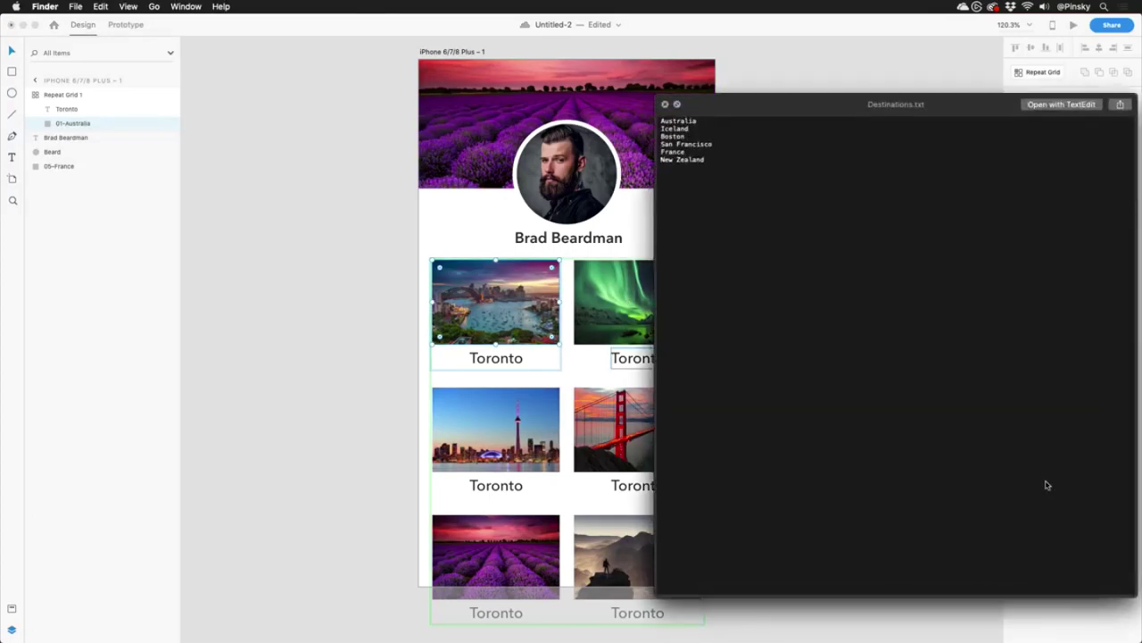
{"action": "key", "text": "space"}
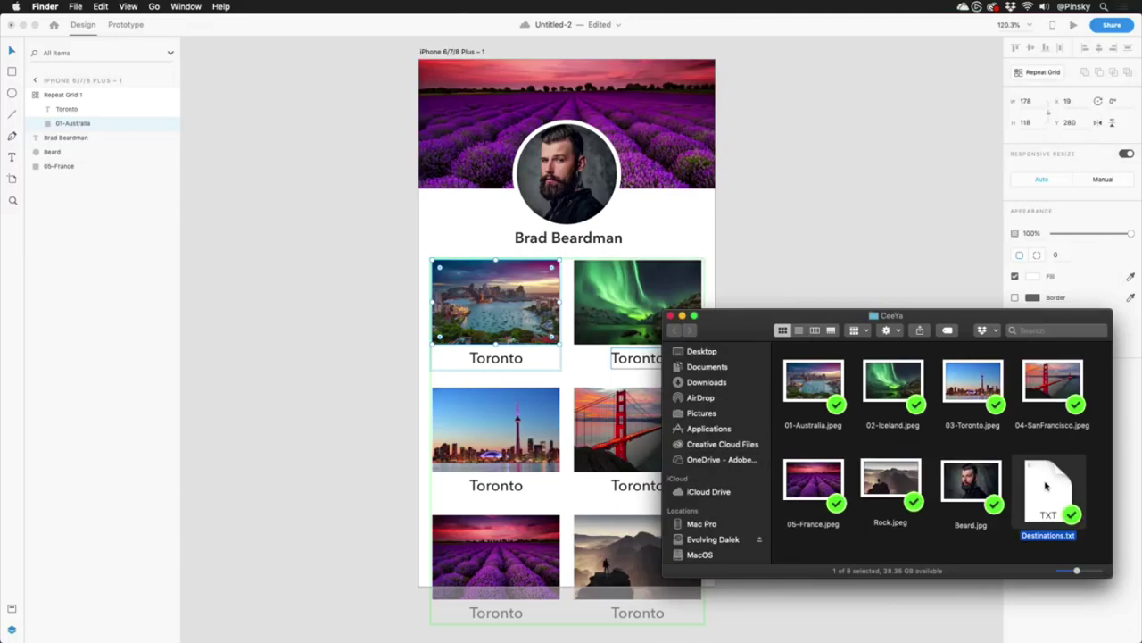
{"action": "left_click_drag", "start_coordinate": [1047, 485], "coordinate": [500, 360]}
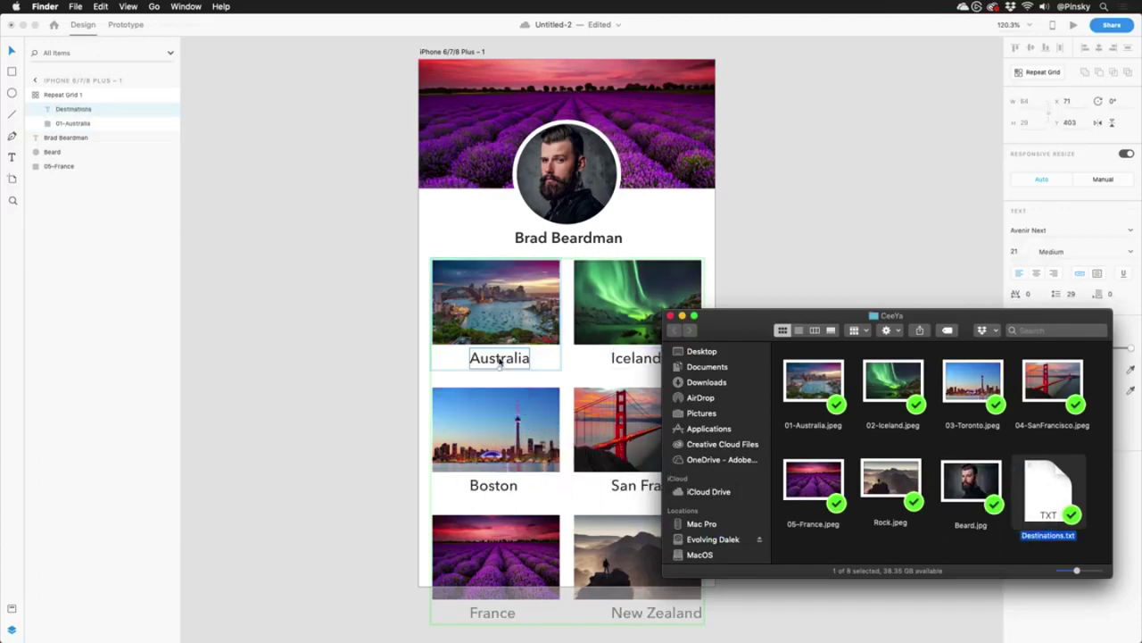
{"action": "left_click", "coordinate": [500, 360]}
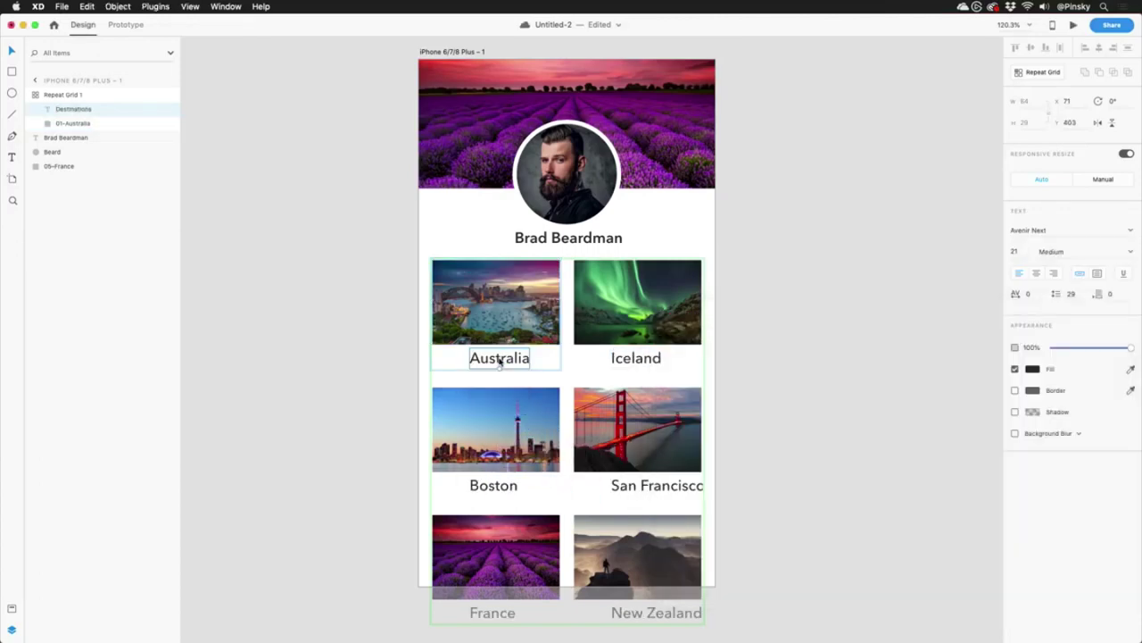
Rename the third card's Boston caption to Toronto.
{"action": "double_click", "coordinate": [487, 489]}
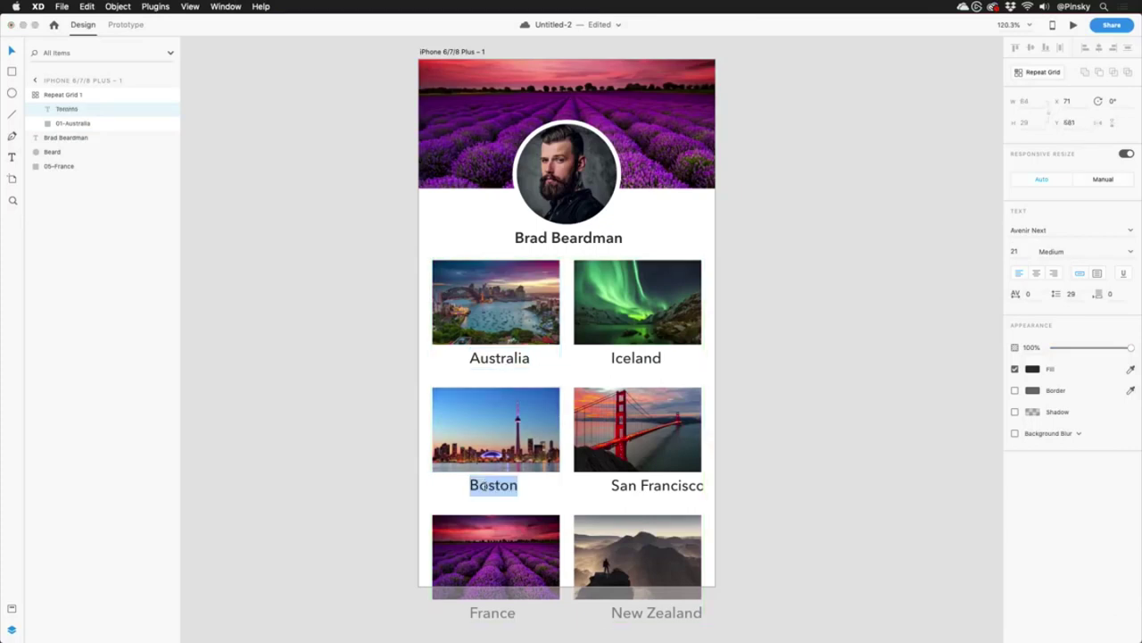
{"action": "type", "text": "Toronto"}
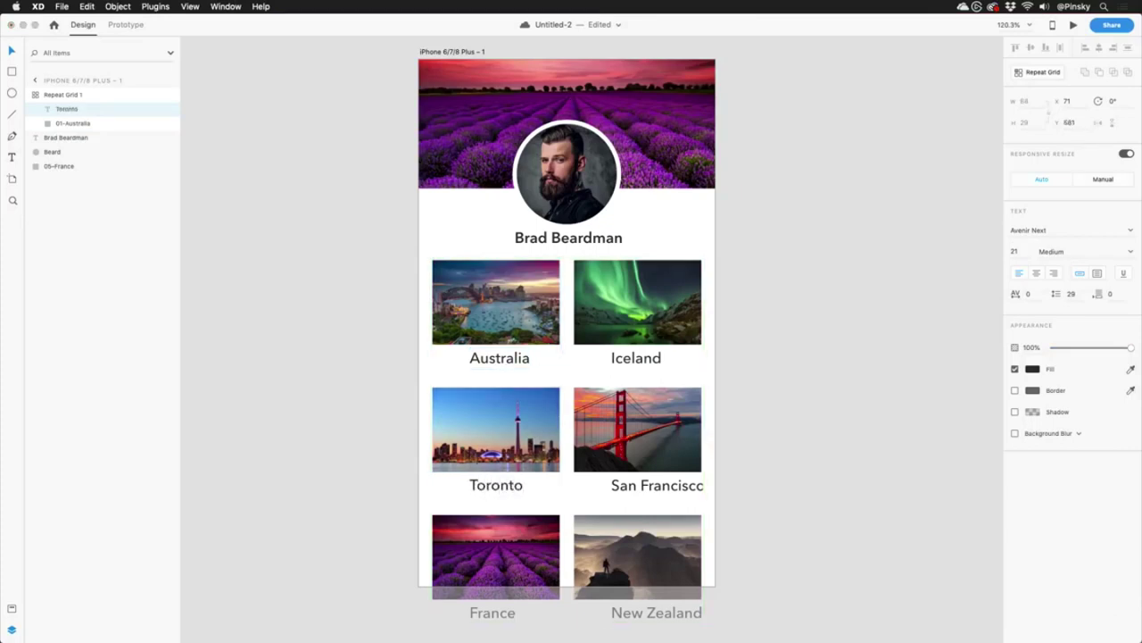
{"action": "key", "text": "Escape"}
Move the captions onto the photos' lower left and make them white (#FFFFFF).
{"action": "left_click_drag", "start_coordinate": [501, 487], "coordinate": [461, 463]}
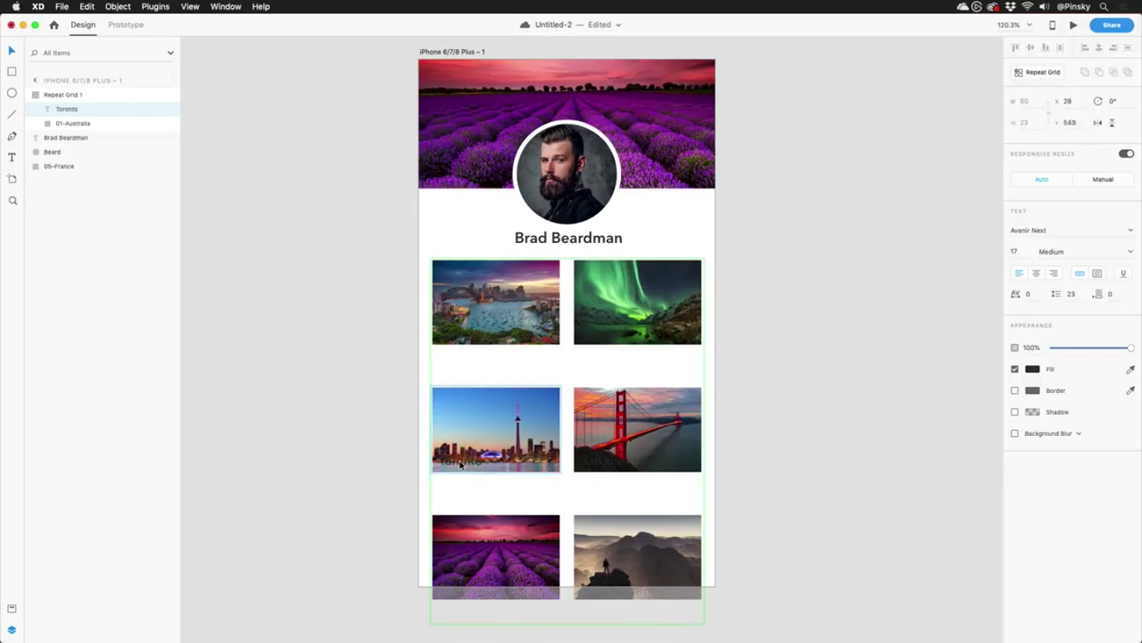
{"action": "left_click", "coordinate": [1033, 368]}
{"action": "left_click_drag", "start_coordinate": [925, 334], "coordinate": [856, 280]}
{"action": "left_click", "coordinate": [1040, 516]}
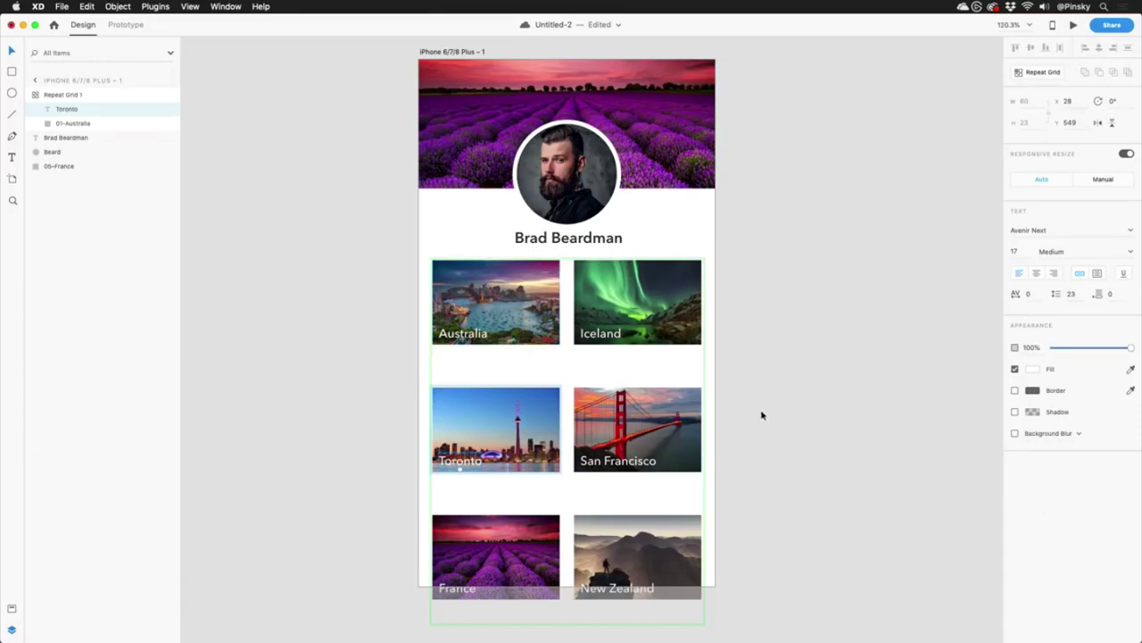
Tighten the repeat grid's row spacing and centre the grid horizontally on the artboard.
{"action": "key", "text": "Escape"}
{"action": "left_click_drag", "start_coordinate": [586, 368], "coordinate": [586, 350]}
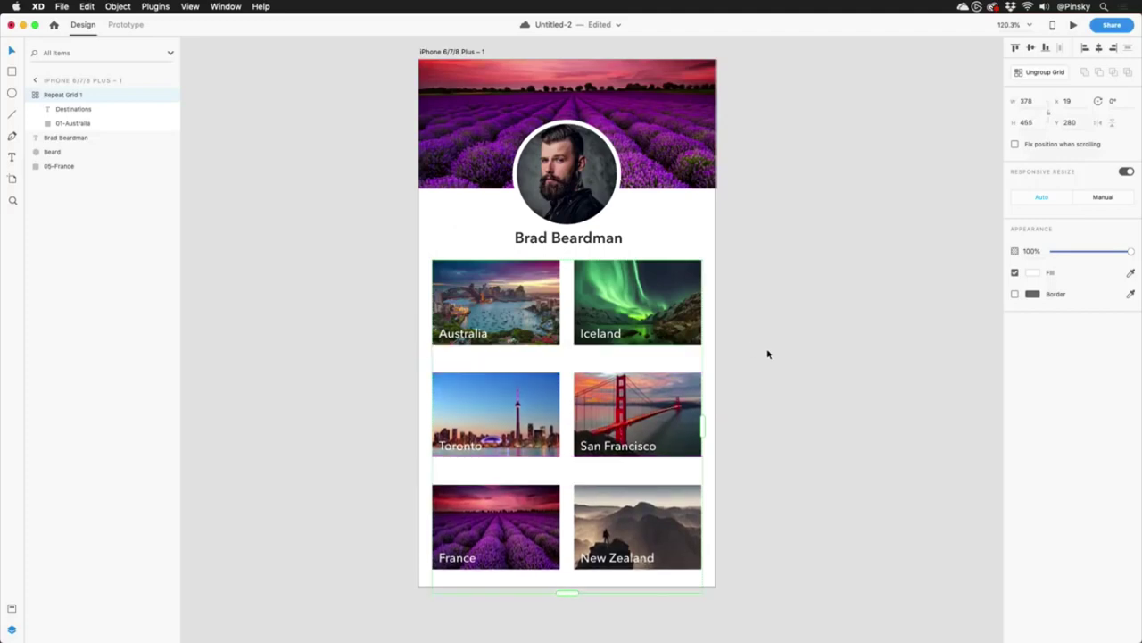
{"action": "left_click", "coordinate": [768, 354]}
{"action": "left_click", "coordinate": [654, 323]}
{"action": "left_click", "coordinate": [1097, 50]}
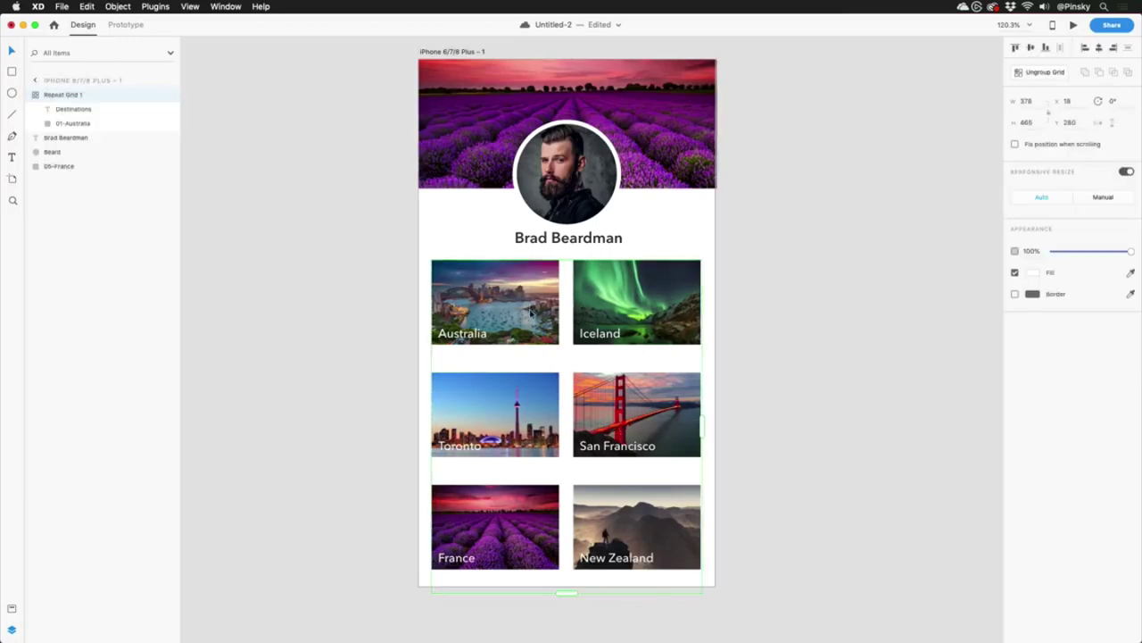
Drag the black bookmark graphic from CC Libraries onto the Australia tile's top-right corner.
{"action": "left_click", "coordinate": [532, 312]}
{"action": "left_click", "coordinate": [62, 7]}
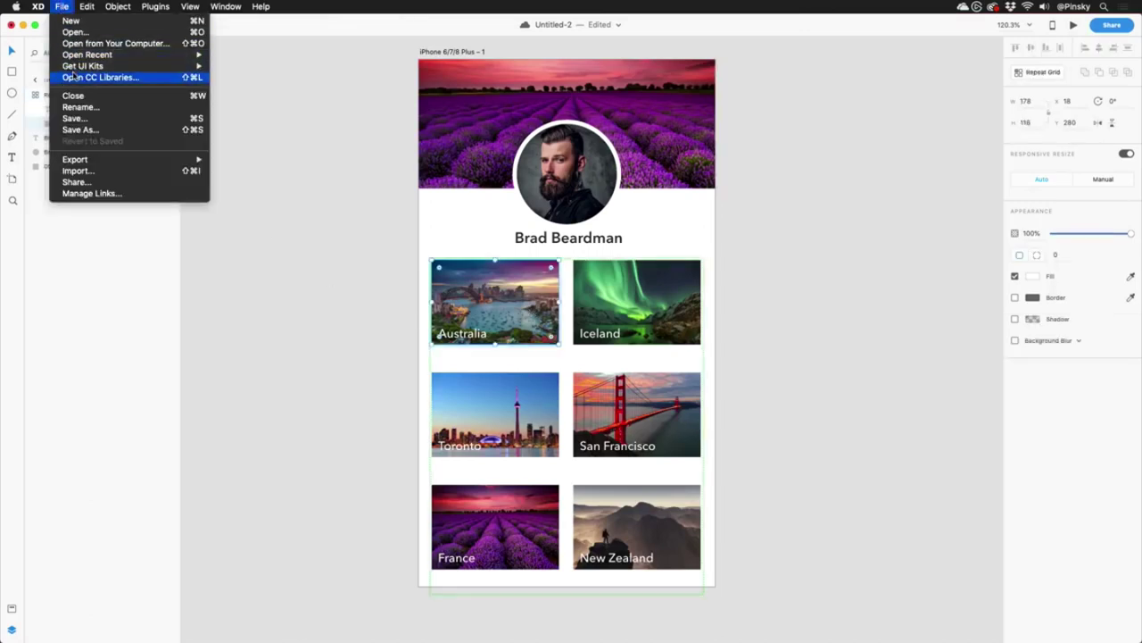
{"action": "left_click", "coordinate": [100, 78]}
{"action": "left_click_drag", "start_coordinate": [604, 165], "coordinate": [813, 160]}
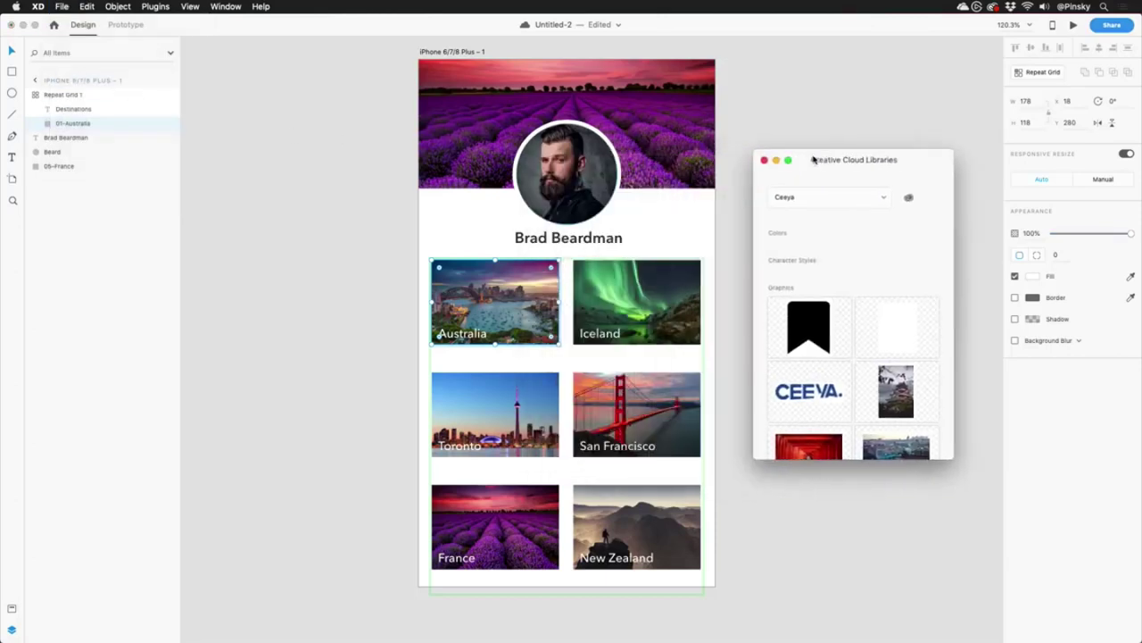
{"action": "left_click_drag", "start_coordinate": [809, 326], "coordinate": [546, 273]}
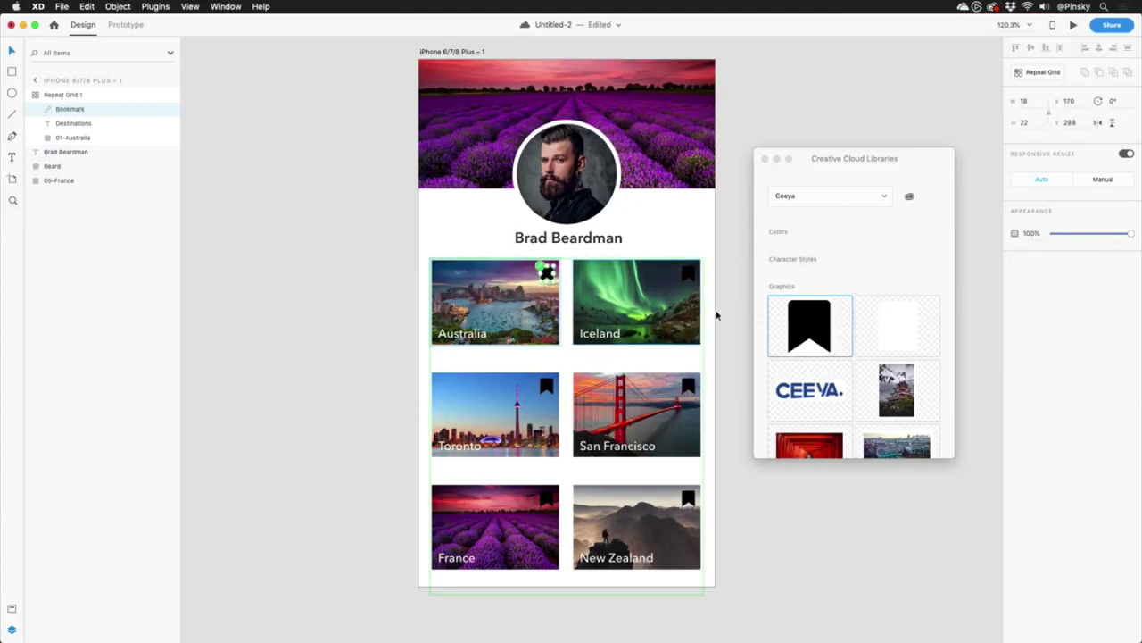
{"action": "left_click", "coordinate": [806, 323]}
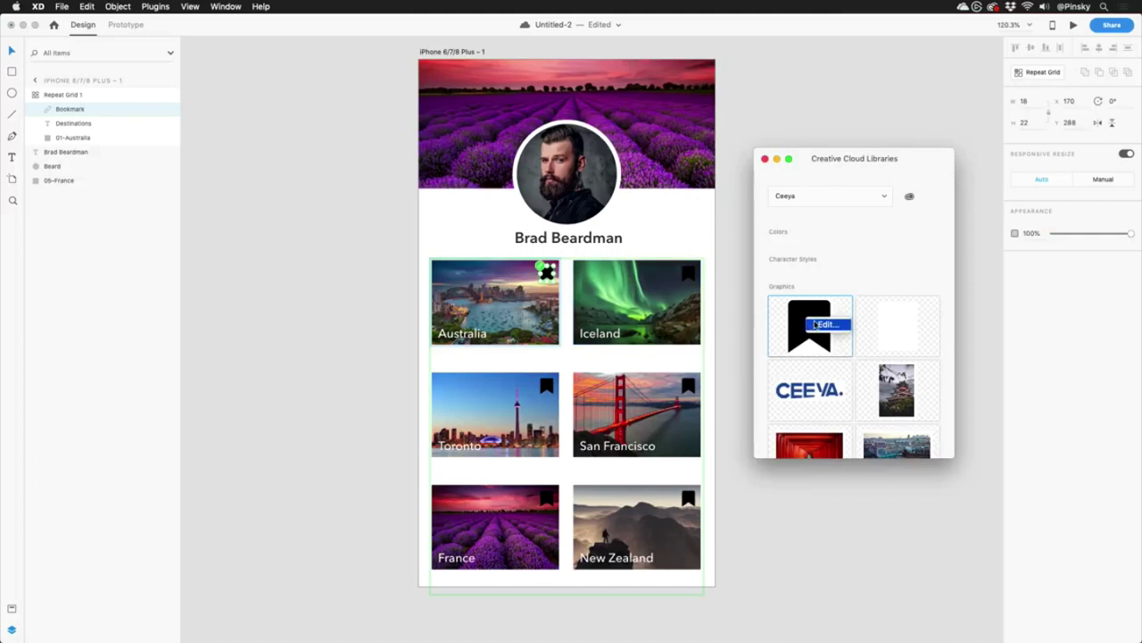
{"action": "left_click", "coordinate": [765, 158]}
Unlink the placed bookmark from its library graphic.
{"action": "right_click", "coordinate": [546, 273]}
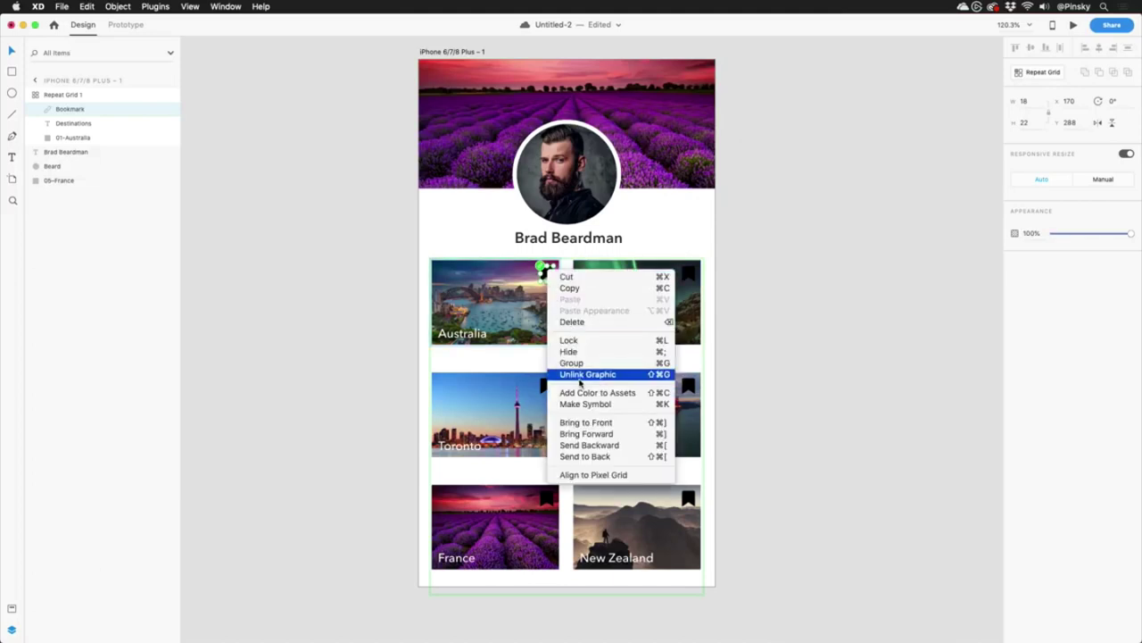
{"action": "left_click", "coordinate": [580, 377]}
{"action": "double_click", "coordinate": [546, 272]}
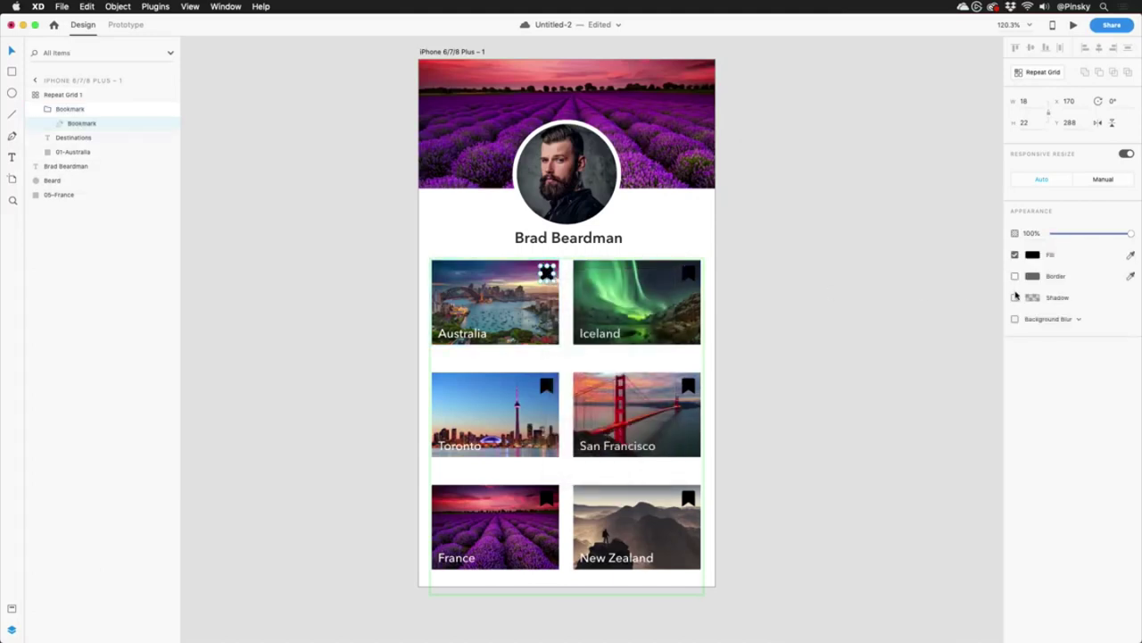
Make the bookmark #FFFFFF at 41% opacity and shrink it to 11.3 × 13.81.
{"action": "left_click", "coordinate": [1032, 255]}
{"action": "type", "text": "ffffff"}
{"action": "key", "text": "Return"}
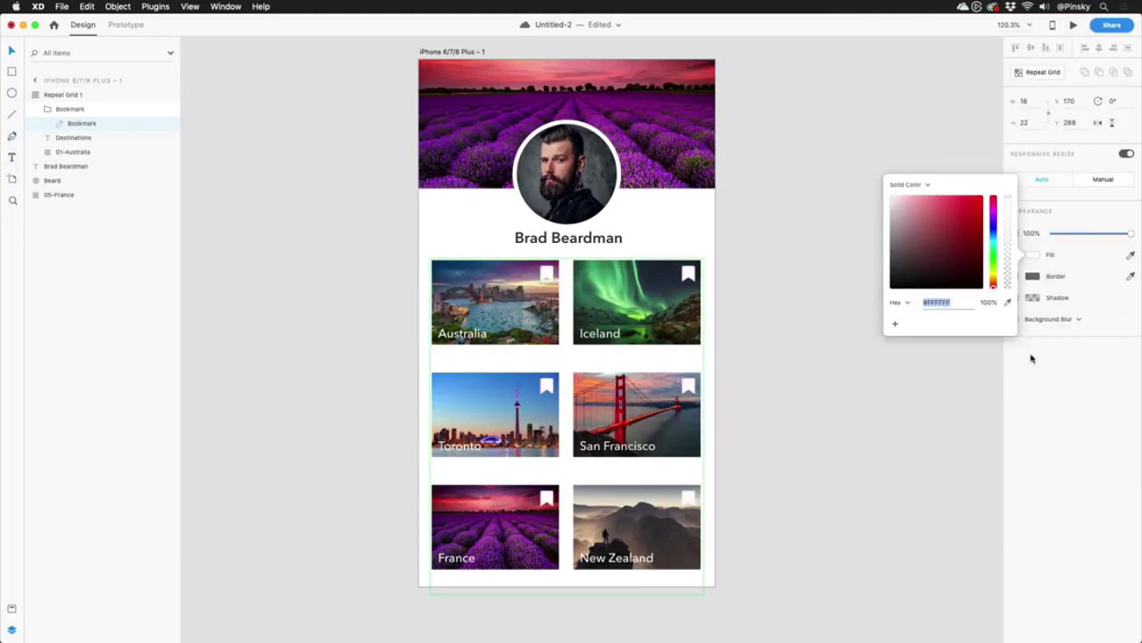
{"action": "left_click_drag", "start_coordinate": [1115, 232], "coordinate": [1088, 232]}
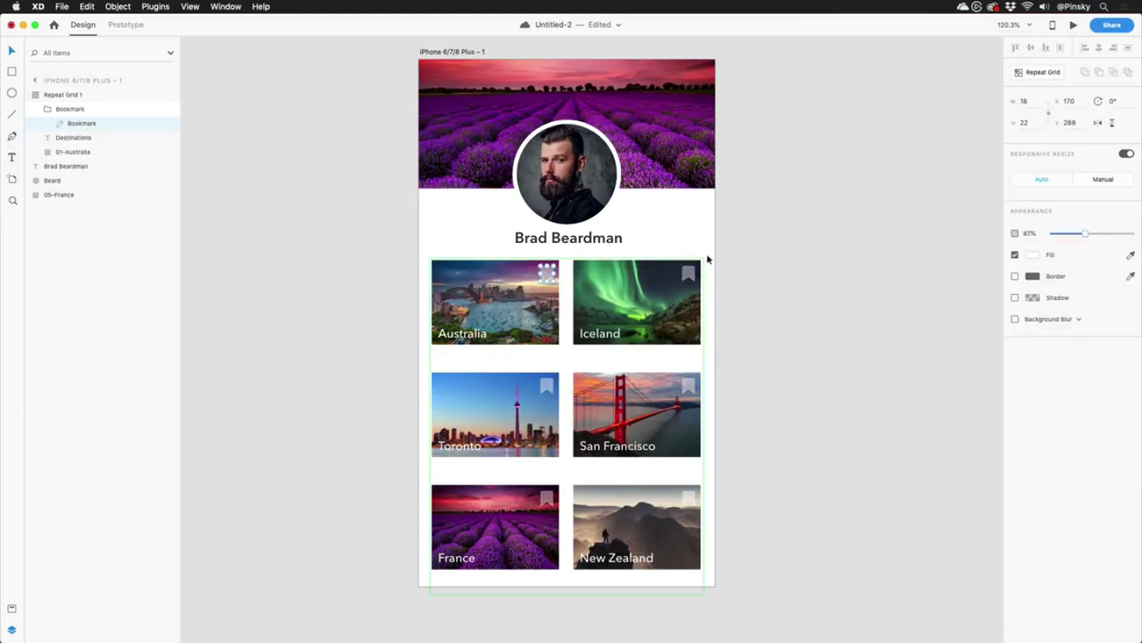
{"action": "left_click_drag", "start_coordinate": [540, 282], "coordinate": [546, 276]}
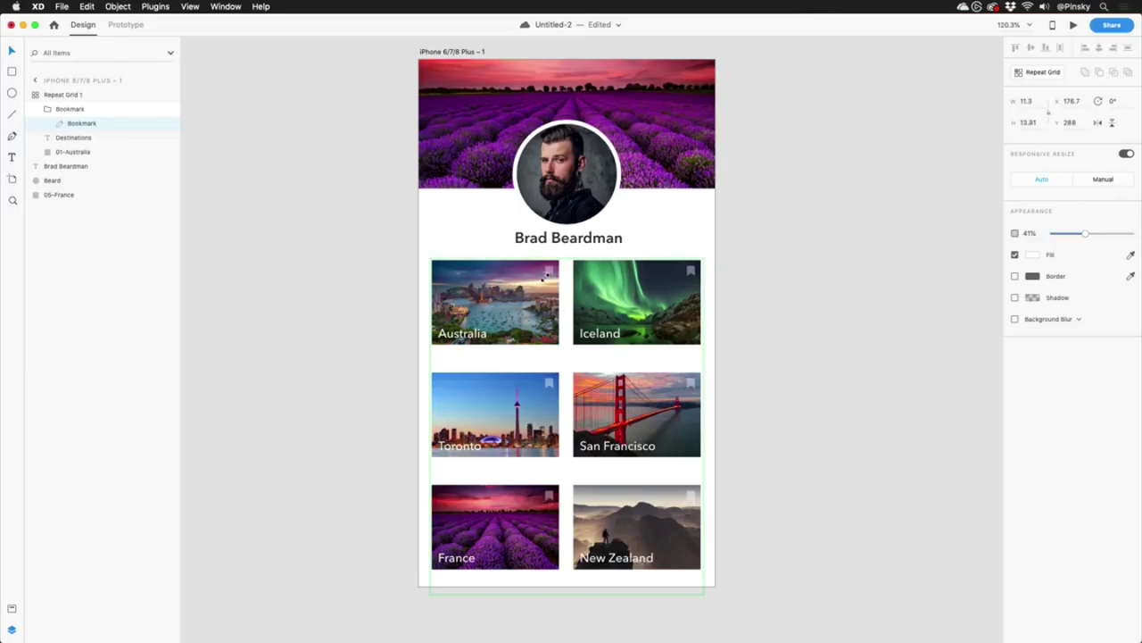